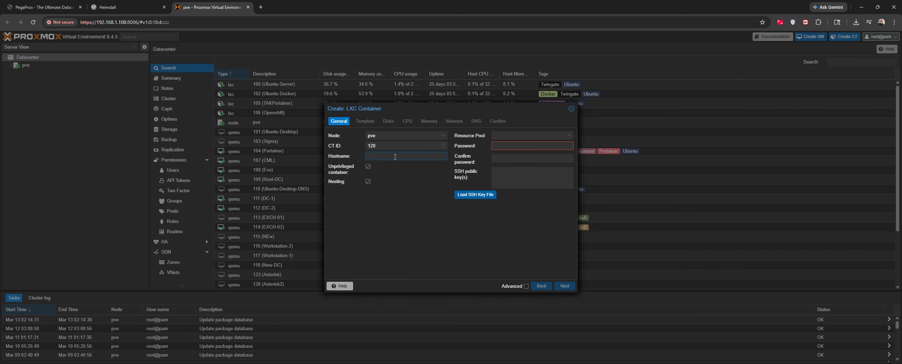
Enter PegaProx as the container hostname and type the root password in both password fields
{"action": "type", "text": "egaProx"}
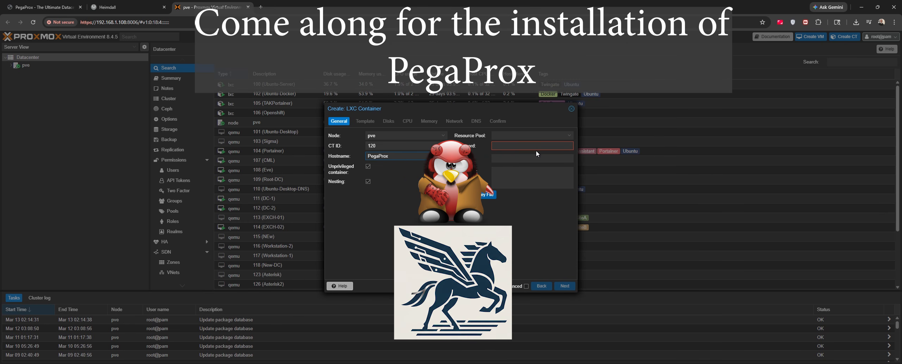
{"action": "left_click", "coordinate": [521, 145]}
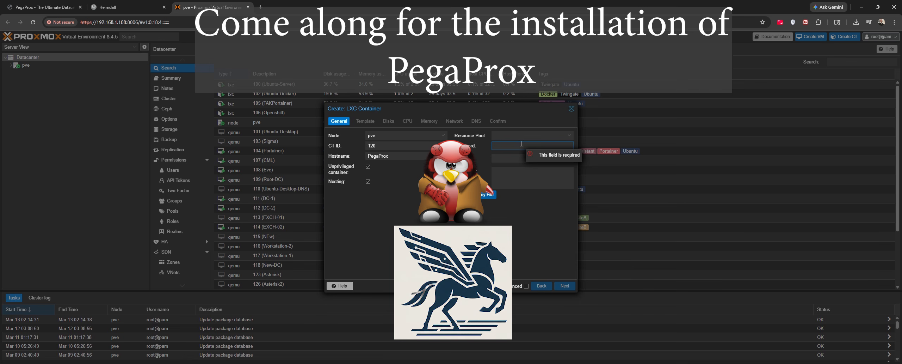
{"action": "type", "text": "•••"}
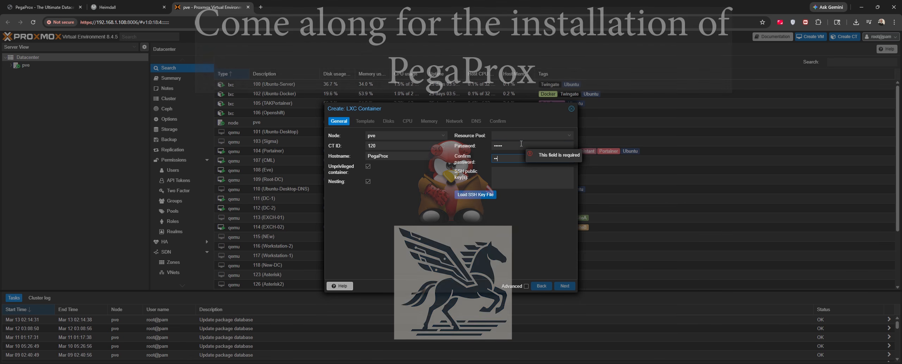
{"action": "type", "text": "•••••"}
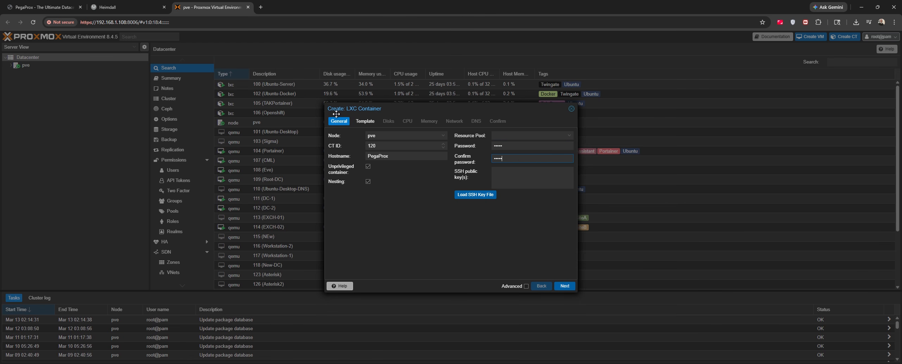
{"action": "left_click", "coordinate": [365, 121]}
Choose the Ubuntu container template and keep the default disk settings
{"action": "left_click", "coordinate": [378, 146]}
{"action": "left_click", "coordinate": [381, 166]}
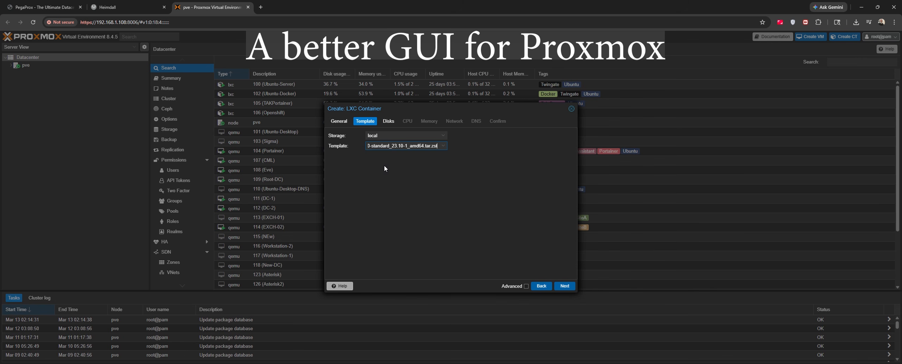
{"action": "left_click", "coordinate": [565, 286]}
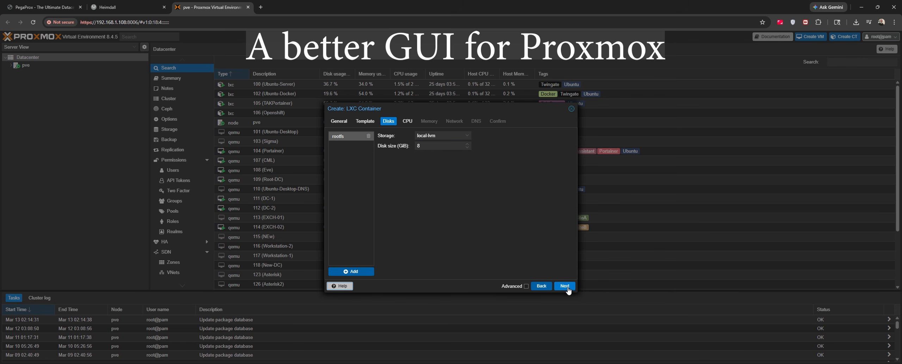
{"action": "left_click", "coordinate": [568, 289]}
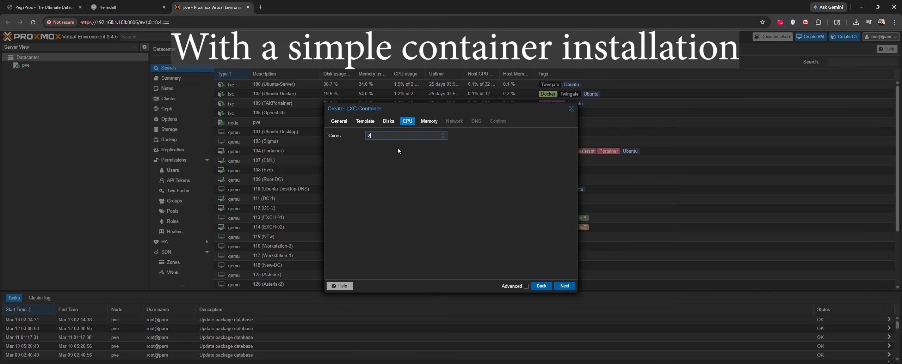
Raise memory from 512 to 4096 MiB, keep bridge vmbr0 and accept the default DNS settings
{"action": "left_click", "coordinate": [564, 286]}
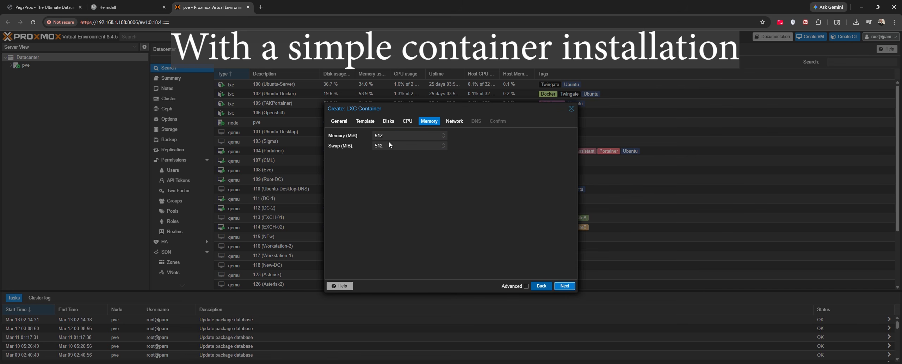
{"action": "double_click", "coordinate": [386, 134]}
{"action": "type", "text": "4096"}
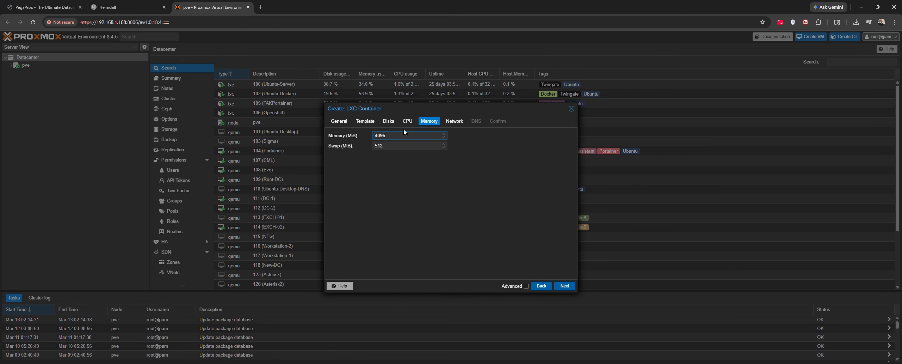
{"action": "left_click", "coordinate": [454, 122]}
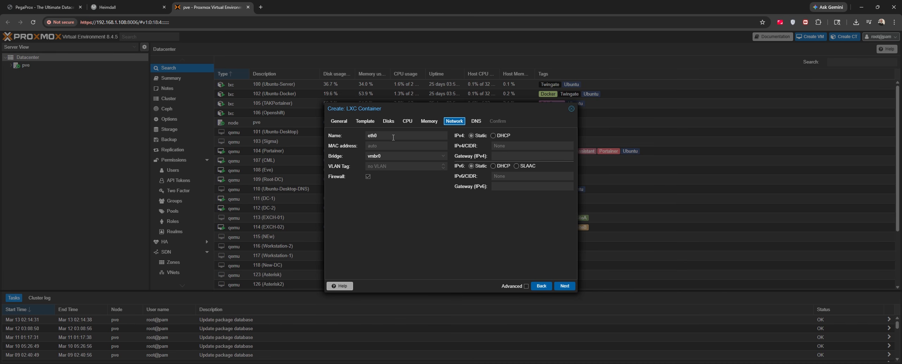
{"action": "left_click", "coordinate": [395, 157]}
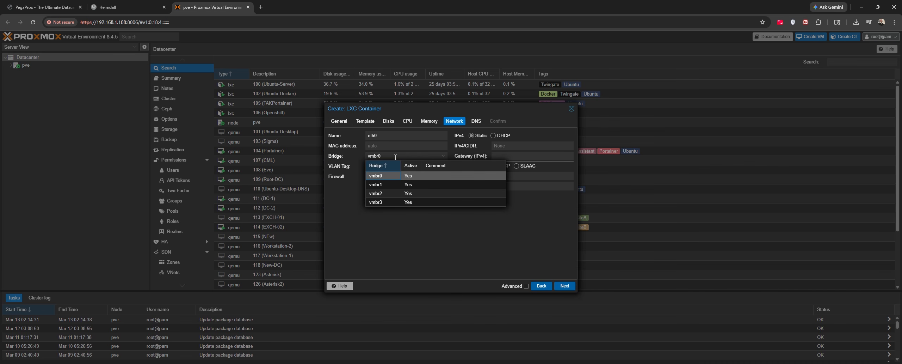
{"action": "left_click", "coordinate": [395, 158]}
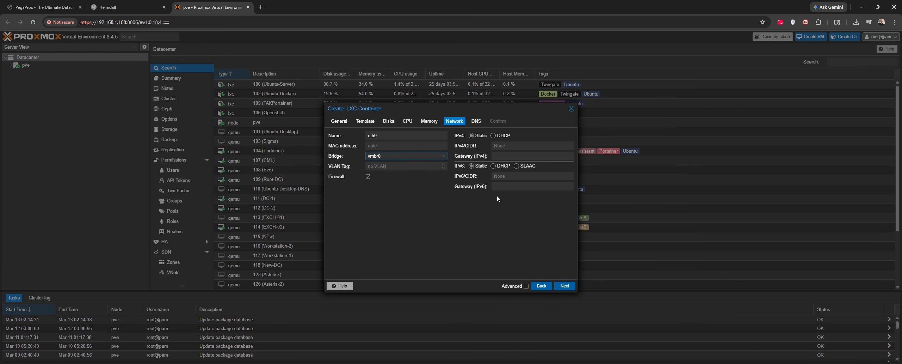
{"action": "left_click", "coordinate": [565, 286]}
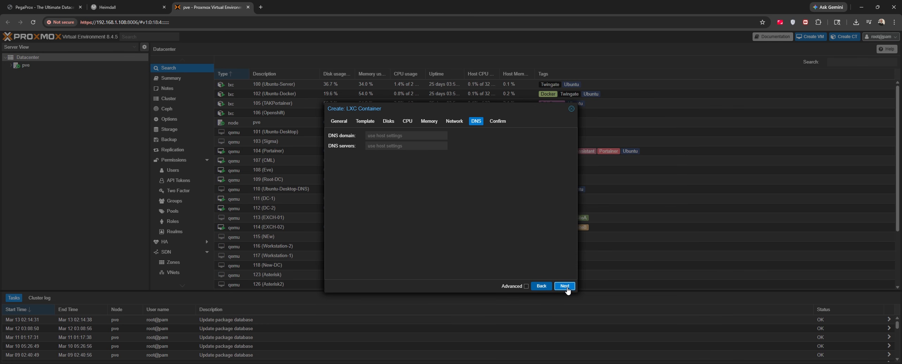
{"action": "left_click", "coordinate": [565, 286]}
Finish the wizard to create CT 120, then show the PegaProx container's summary under node pve
{"action": "left_click", "coordinate": [565, 286]}
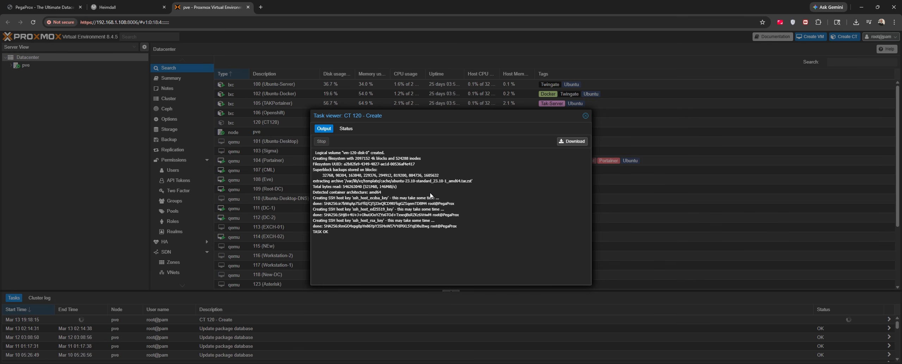
{"action": "left_click", "coordinate": [585, 116]}
{"action": "left_click", "coordinate": [11, 66]}
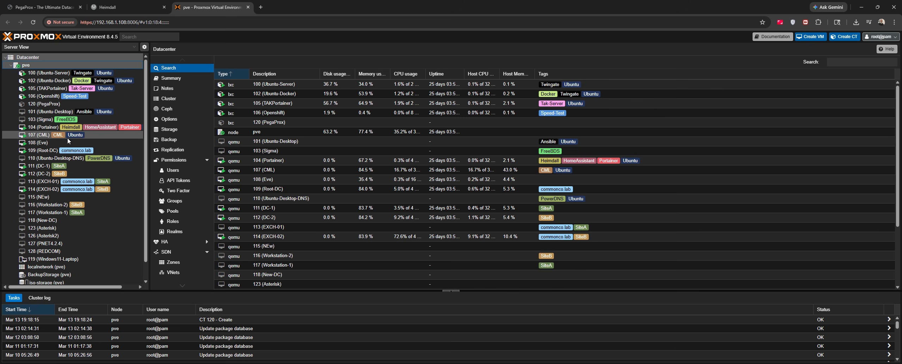
{"action": "left_click", "coordinate": [45, 103]}
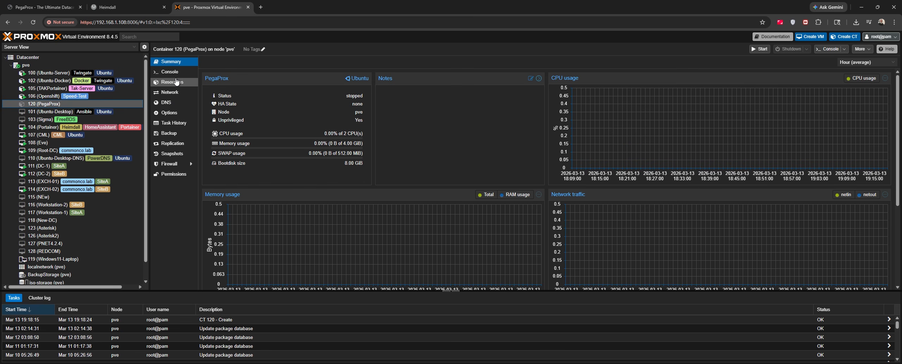
Open container 120's console and log in as root
{"action": "left_click", "coordinate": [170, 71]}
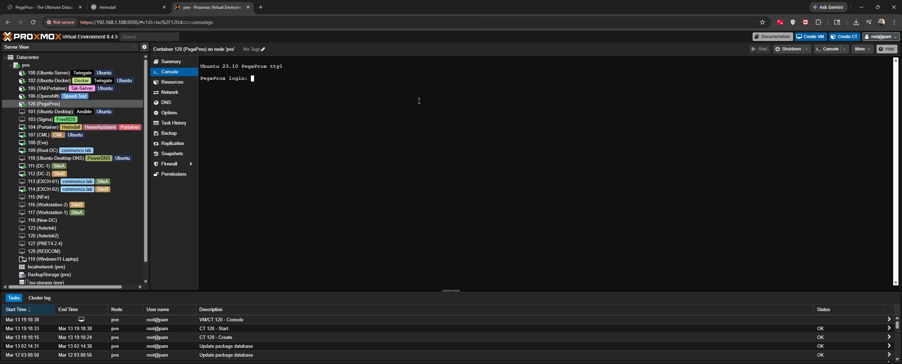
{"action": "type", "text": "root"}
{"action": "key", "text": "Return"}
{"action": "key", "text": "Return"}
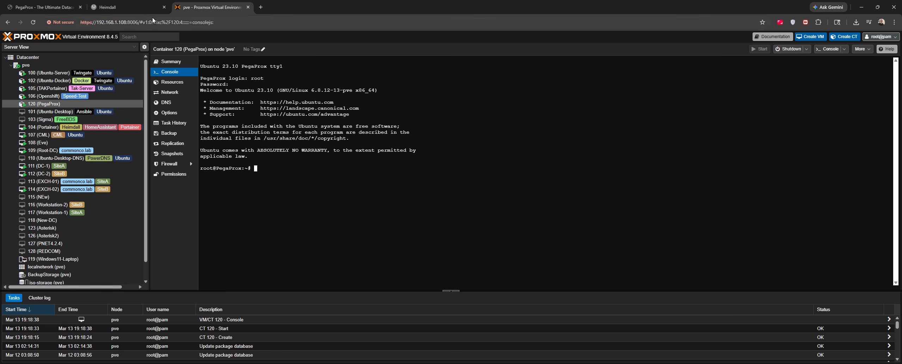
Copy the deploy script from the PegaProx download page and bring up the console's paste menu
{"action": "left_click", "coordinate": [55, 11]}
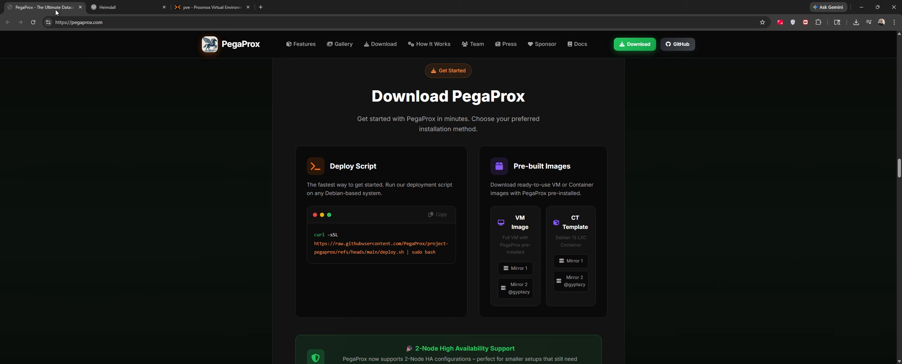
{"action": "left_click", "coordinate": [441, 219]}
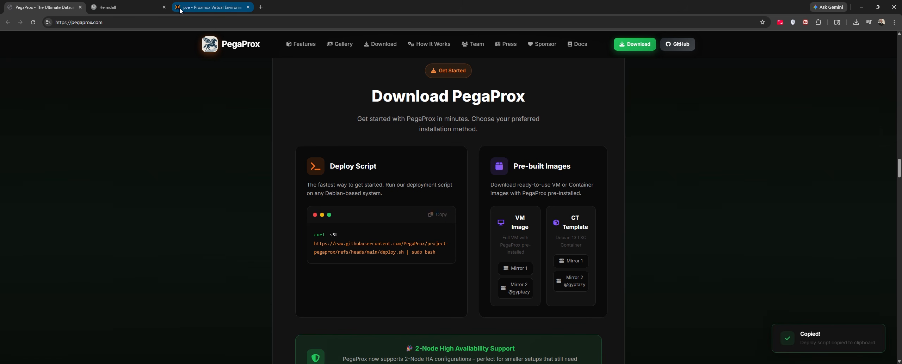
{"action": "left_click", "coordinate": [180, 11]}
{"action": "right_click", "coordinate": [303, 166]}
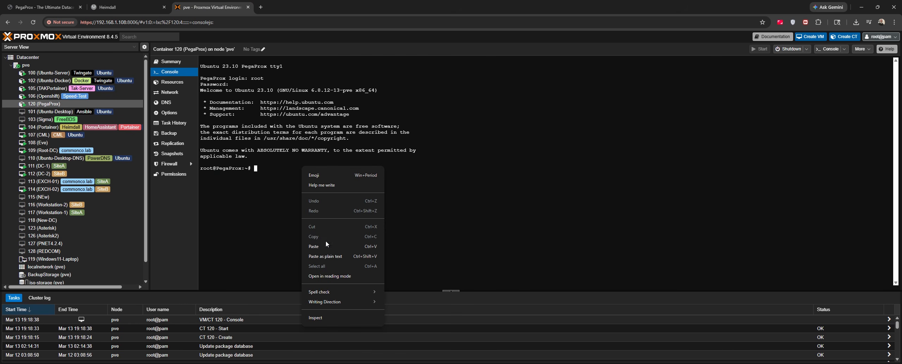
Run the pasted deploy command, then paste and run the curl install command
{"action": "left_click", "coordinate": [313, 246]}
{"action": "key", "text": "Return"}
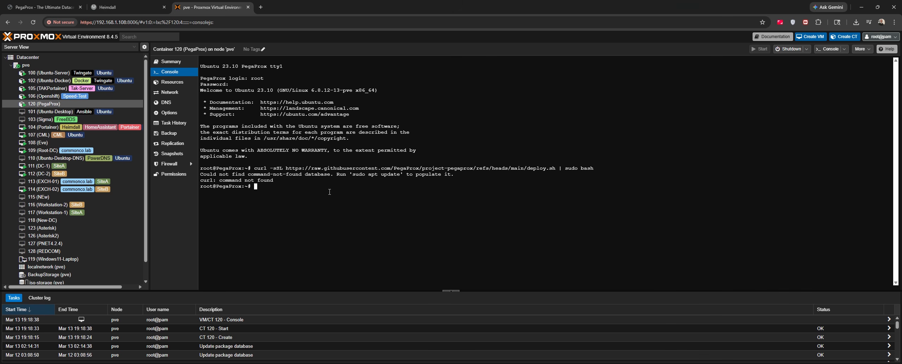
{"action": "right_click", "coordinate": [310, 174]}
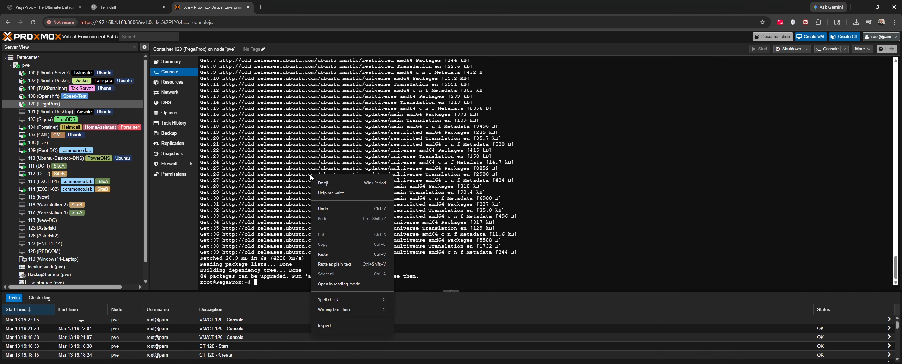
{"action": "left_click", "coordinate": [331, 254]}
{"action": "key", "text": "Return"}
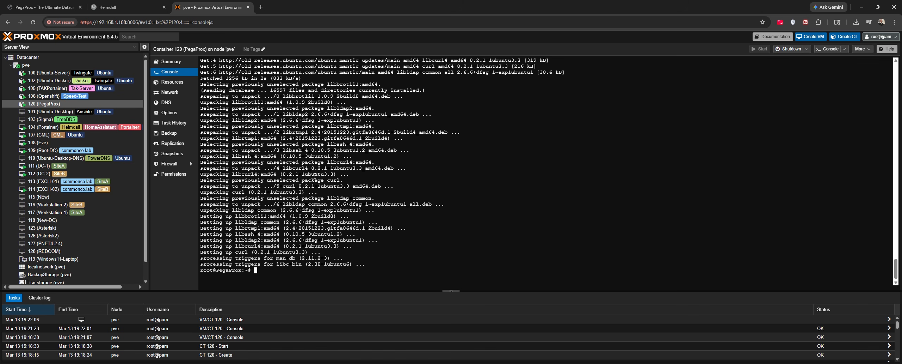
Run curl --version to confirm curl 8.2.1 is installed
{"action": "type", "text": "curl --version"}
{"action": "key", "text": "Return"}
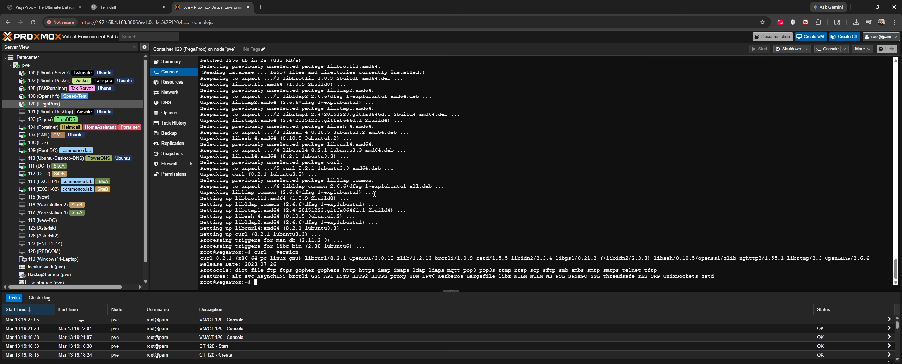
{"action": "left_click", "coordinate": [60, 7]}
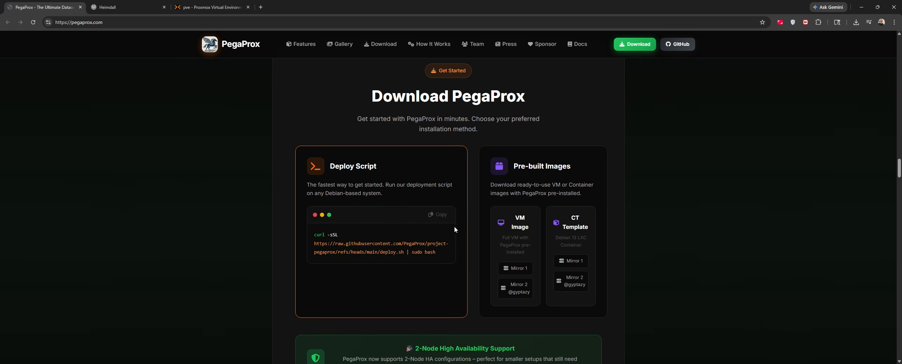
Paste the deploy script again in the console and choose option 2, HTTPS on port 443
{"action": "left_click", "coordinate": [437, 216]}
{"action": "left_click", "coordinate": [211, 7]}
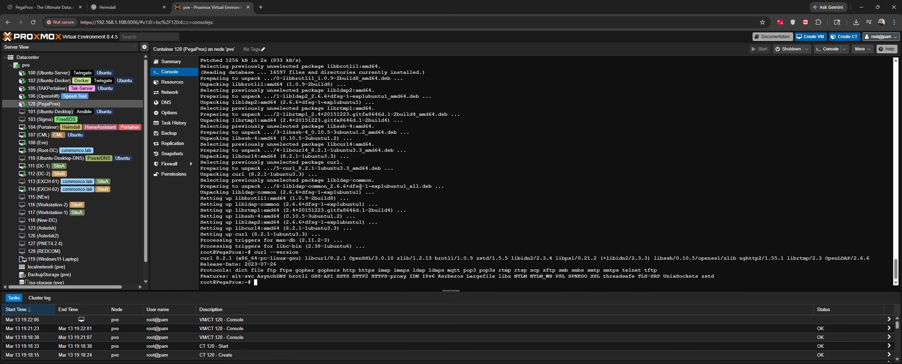
{"action": "right_click", "coordinate": [393, 186]}
{"action": "left_click", "coordinate": [421, 262]}
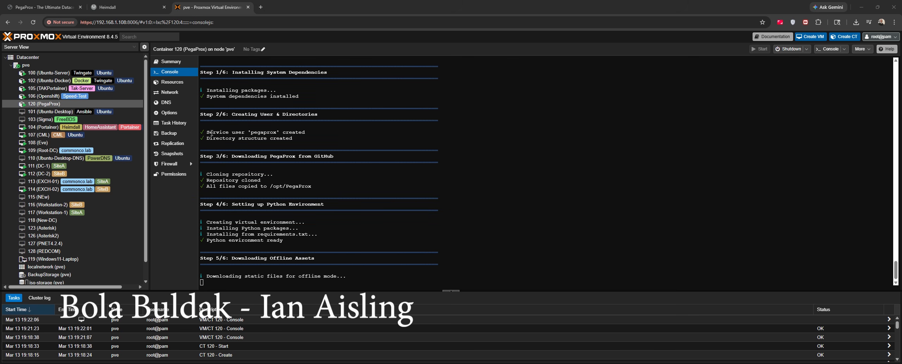
{"action": "type", "text": "2"}
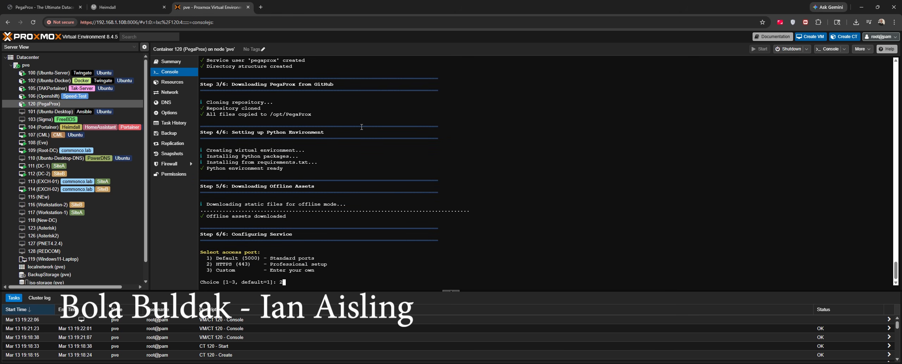
{"action": "key", "text": "Return"}
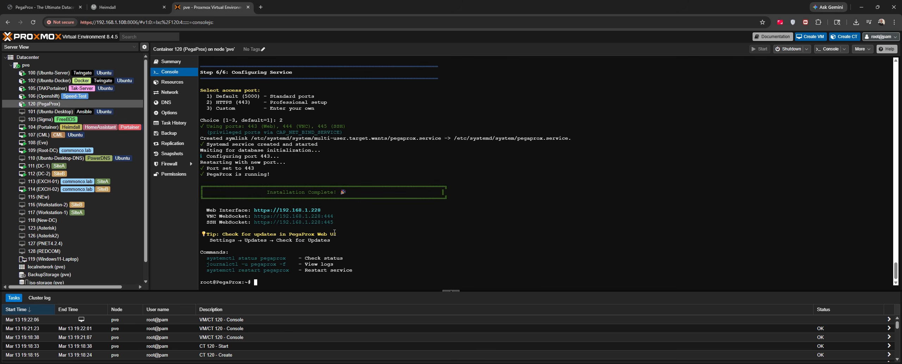
{"action": "left_click_drag", "start_coordinate": [321, 209], "coordinate": [255, 211]}
{"action": "right_click", "coordinate": [254, 211]}
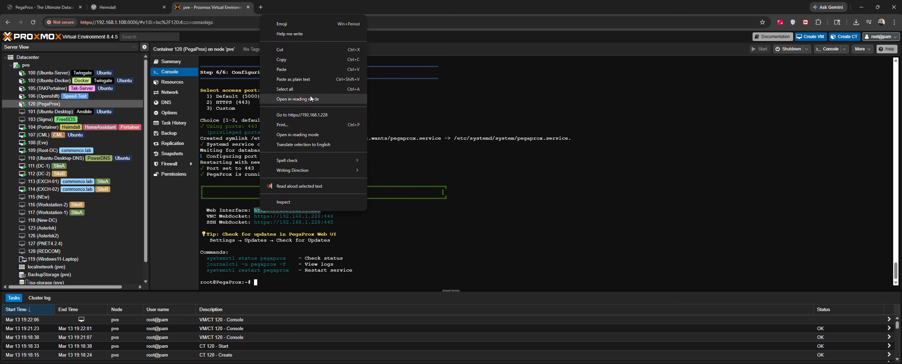
{"action": "left_click", "coordinate": [303, 62]}
{"action": "left_click", "coordinate": [261, 7]}
{"action": "right_click", "coordinate": [261, 22]}
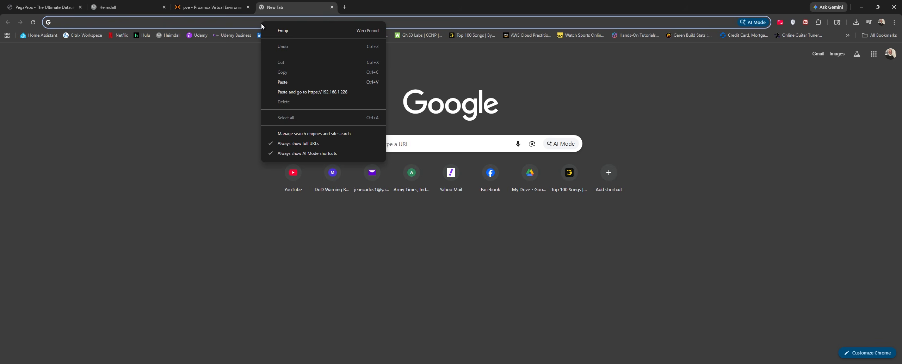
{"action": "left_click", "coordinate": [330, 92]}
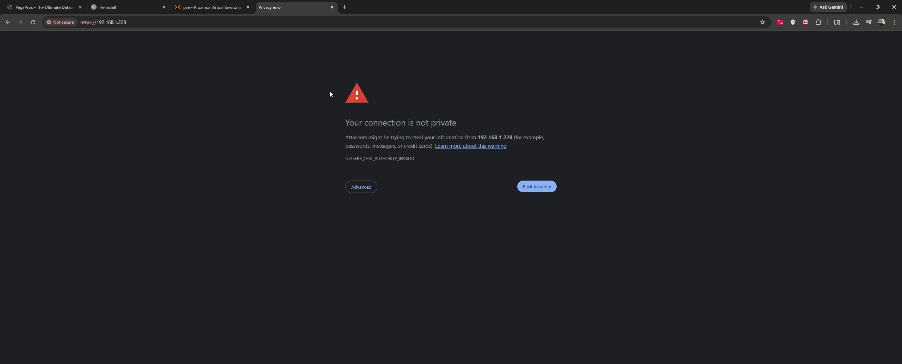
{"action": "left_click", "coordinate": [361, 186]}
{"action": "left_click", "coordinate": [375, 242]}
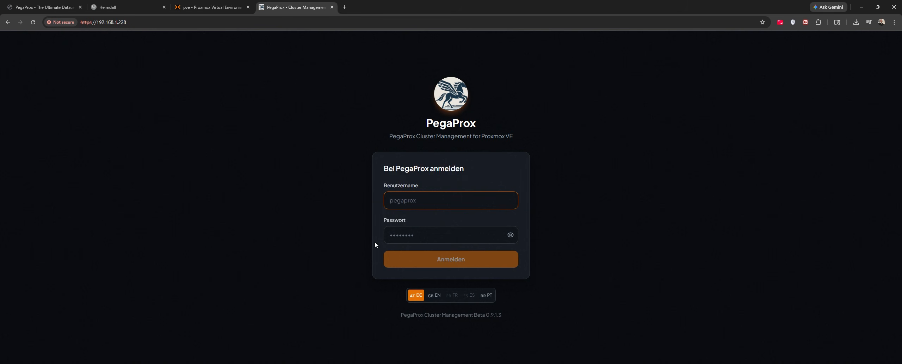
Sign in to PegaProx with the default admin username and password
{"action": "type", "text": "pegapro"}
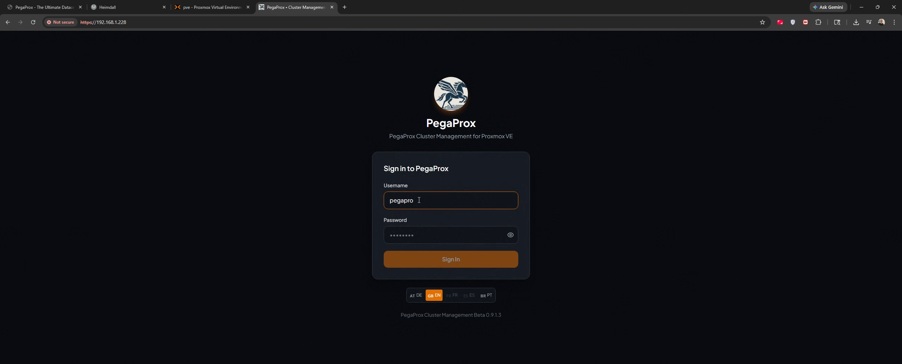
{"action": "type", "text": "x"}
{"action": "key", "text": "Tab"}
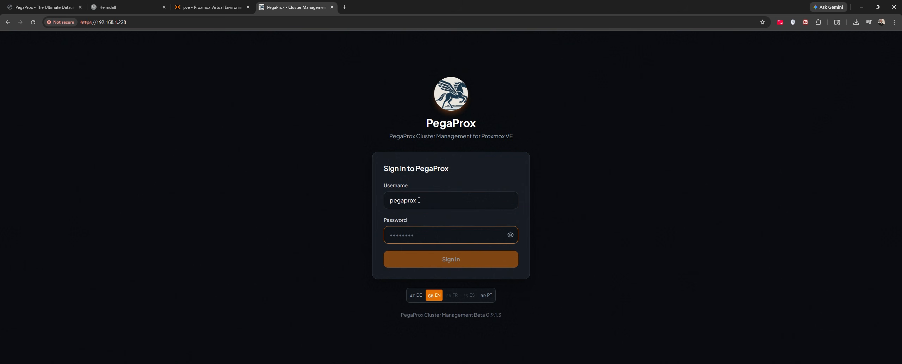
{"action": "type", "text": "admin"}
{"action": "key", "text": "Return"}
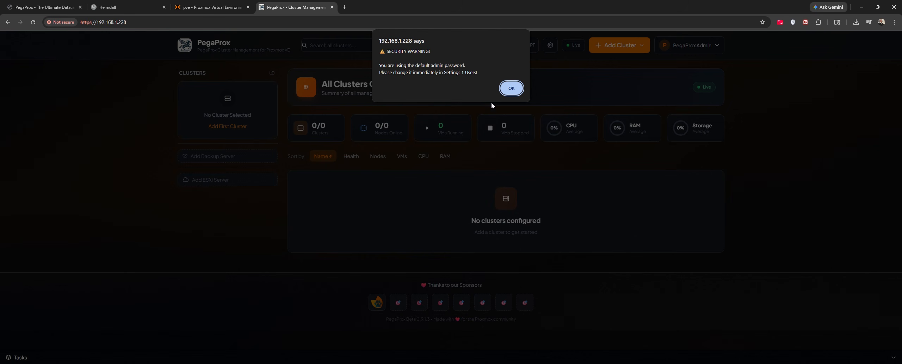
Dismiss the default-password warning and return to the Proxmox VE tab
{"action": "left_click", "coordinate": [510, 88]}
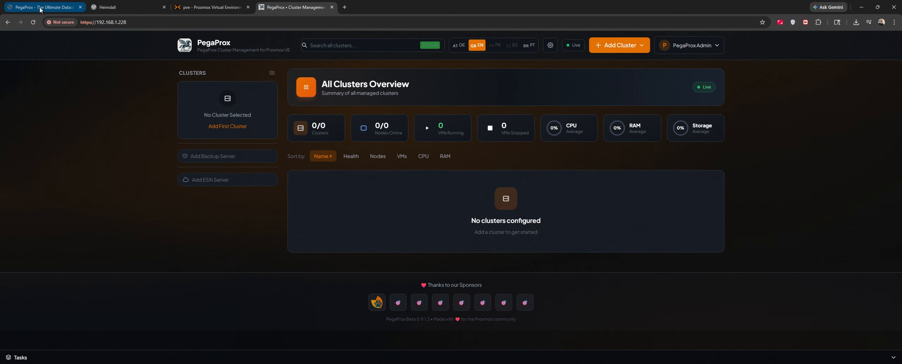
{"action": "left_click", "coordinate": [191, 10]}
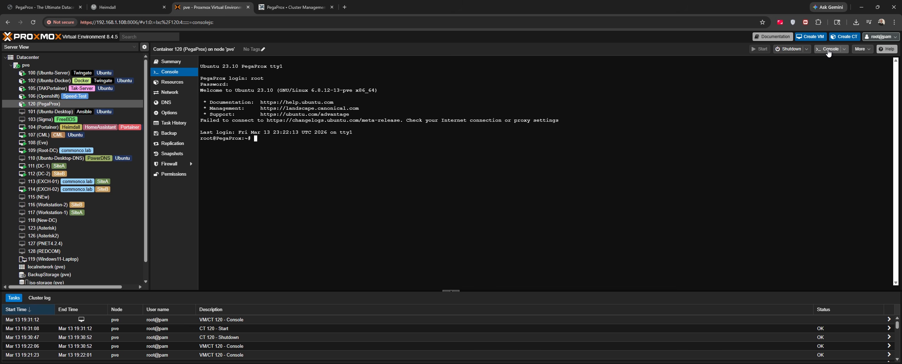
Open a shell on node pve and run ip a to list network interfaces
{"action": "left_click", "coordinate": [26, 65]}
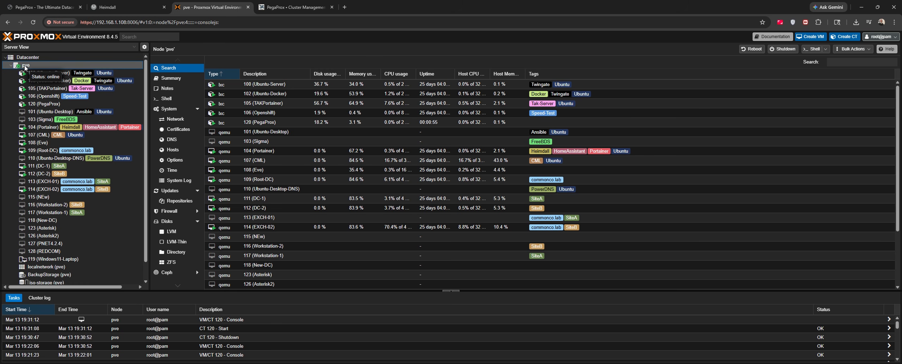
{"action": "left_click", "coordinate": [812, 48]}
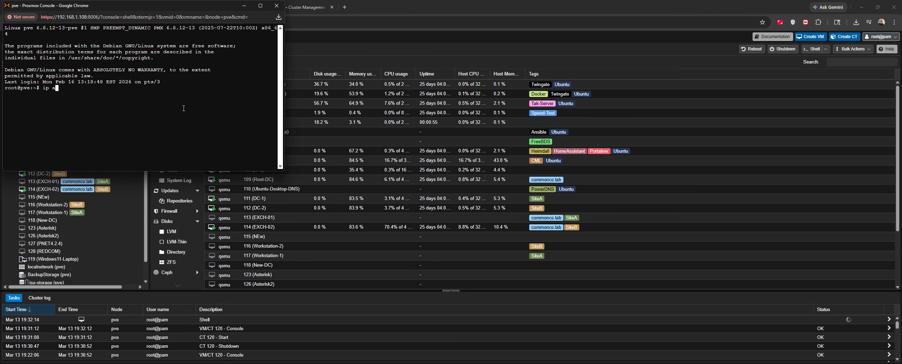
{"action": "type", "text": "ip a"}
{"action": "key", "text": "Return"}
Copy the host address 192.168.1.108 and show PegaProx's Add Cluster options
{"action": "scroll", "coordinate": [63, 109], "scroll_direction": "up", "scroll_amount": 10}
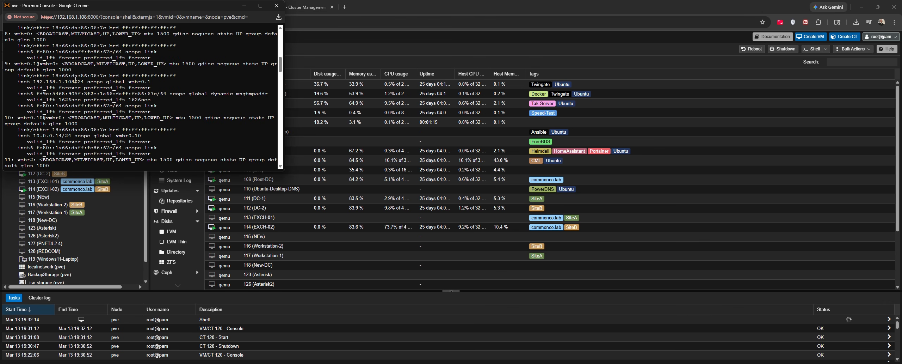
{"action": "left_click_drag", "start_coordinate": [74, 83], "coordinate": [34, 83]}
{"action": "right_click", "coordinate": [44, 82]}
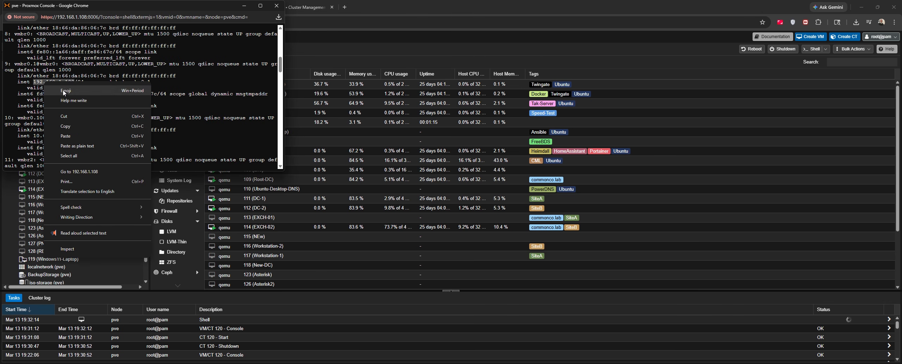
{"action": "left_click", "coordinate": [246, 34]}
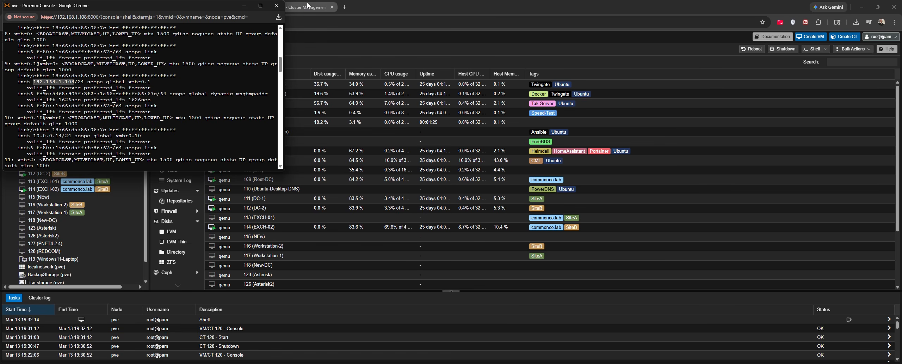
{"action": "left_click", "coordinate": [306, 7]}
{"action": "left_click", "coordinate": [625, 46]}
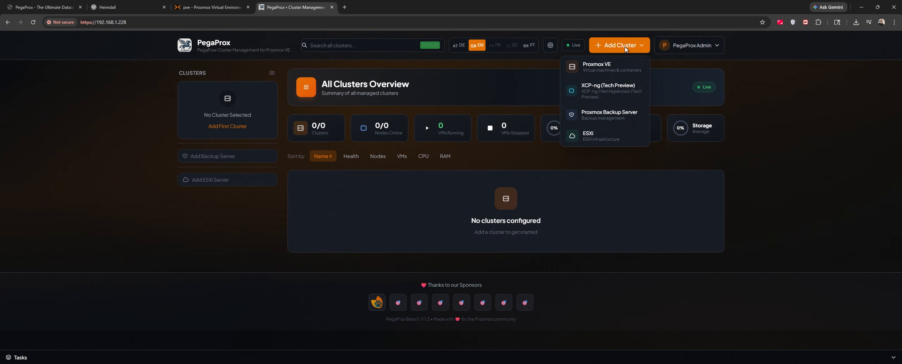
Add a Proxmox VE cluster named Proxmox-VE with host 192.168.1.108 and the root password
{"action": "left_click", "coordinate": [616, 68]}
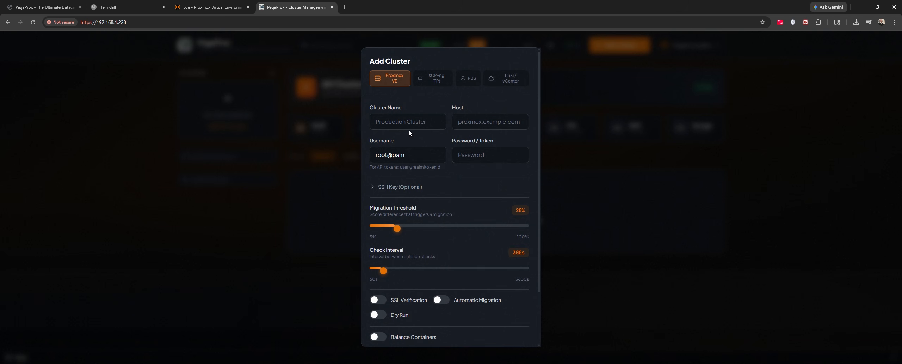
{"action": "left_click", "coordinate": [403, 122]}
{"action": "type", "text": "Pro"}
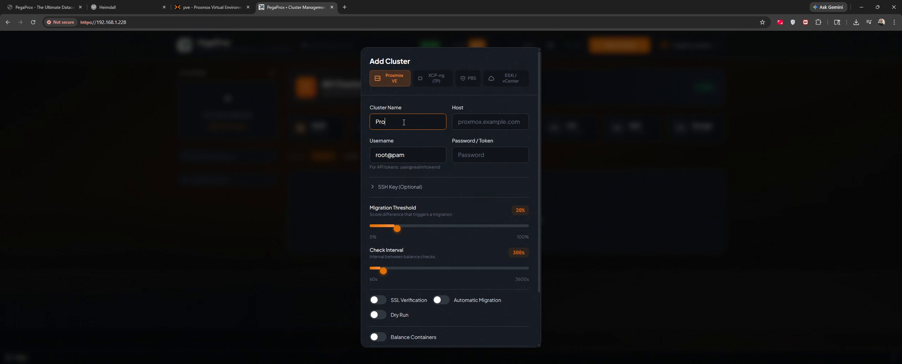
{"action": "type", "text": "xmox-VE"}
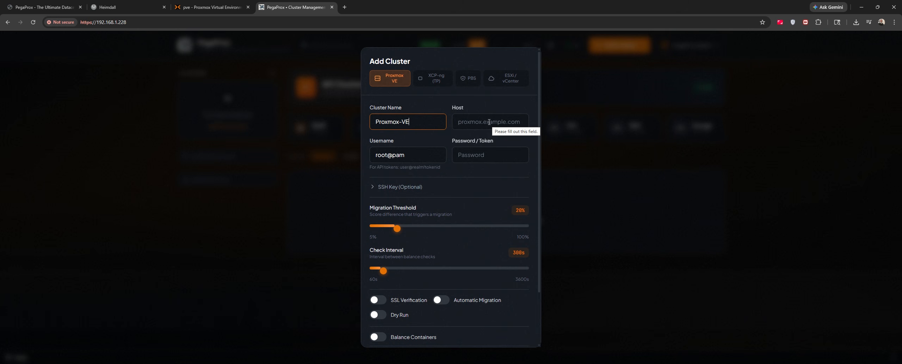
{"action": "left_click", "coordinate": [490, 122]}
{"action": "right_click", "coordinate": [489, 121]}
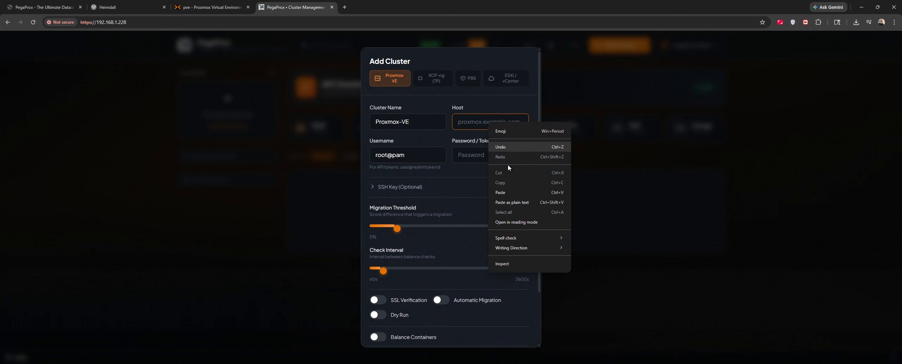
{"action": "left_click", "coordinate": [506, 191]}
{"action": "key", "text": "ctrl+v"}
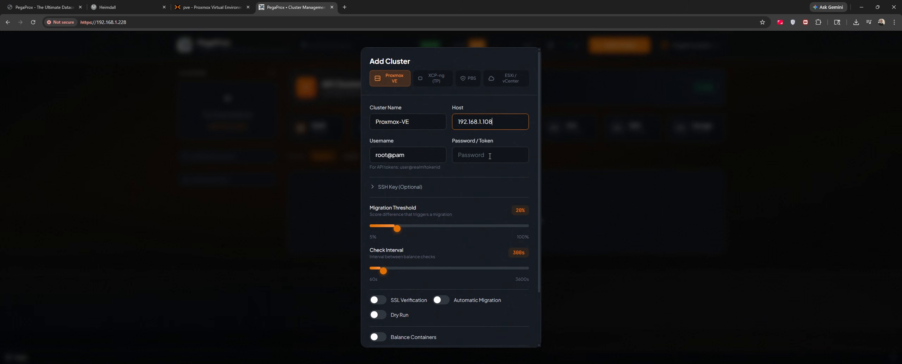
{"action": "left_click", "coordinate": [490, 156]}
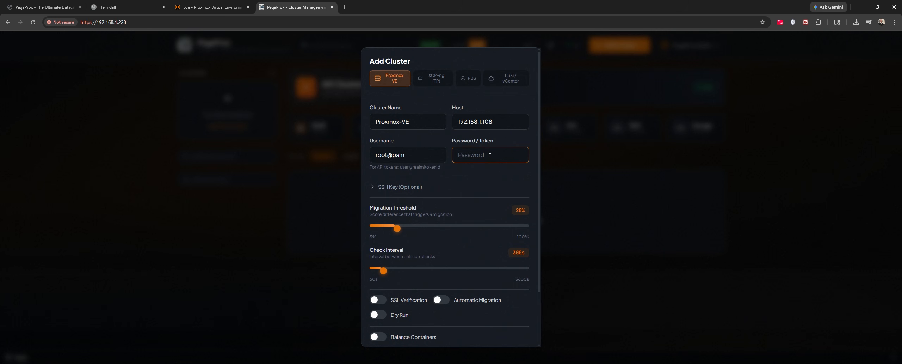
{"action": "type", "text": "•••••"}
{"action": "scroll", "coordinate": [458, 205], "scroll_direction": "down", "scroll_amount": 2}
{"action": "left_click", "coordinate": [494, 331]}
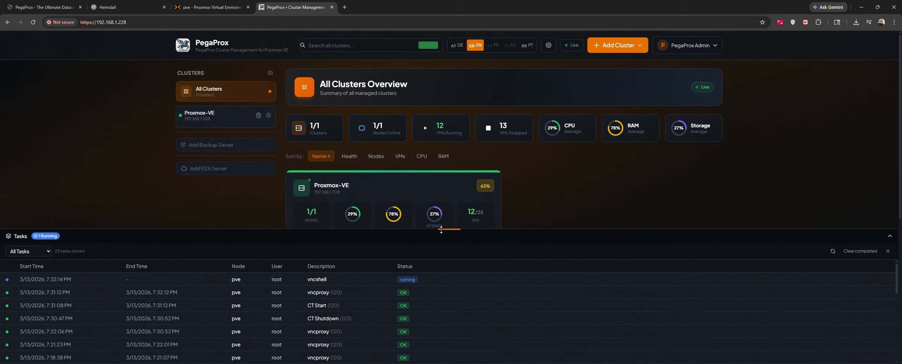
Show the Proxmox-VE overview with node pve's CPU and RAM and health score, then its guest list
{"action": "left_click", "coordinate": [218, 117]}
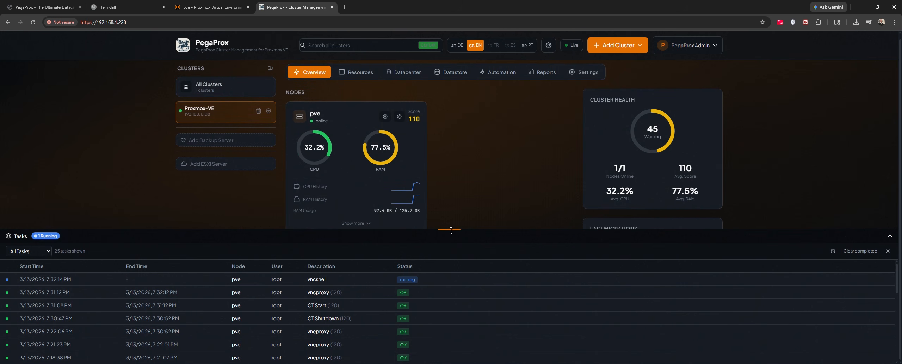
{"action": "left_click_drag", "start_coordinate": [452, 237], "coordinate": [440, 324]}
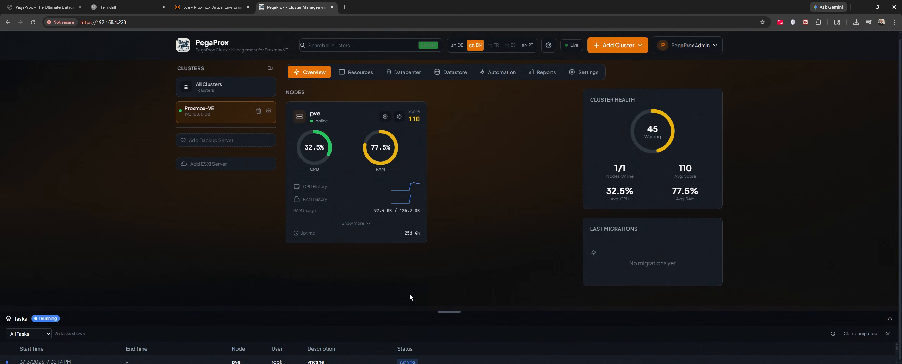
{"action": "left_click", "coordinate": [221, 86]}
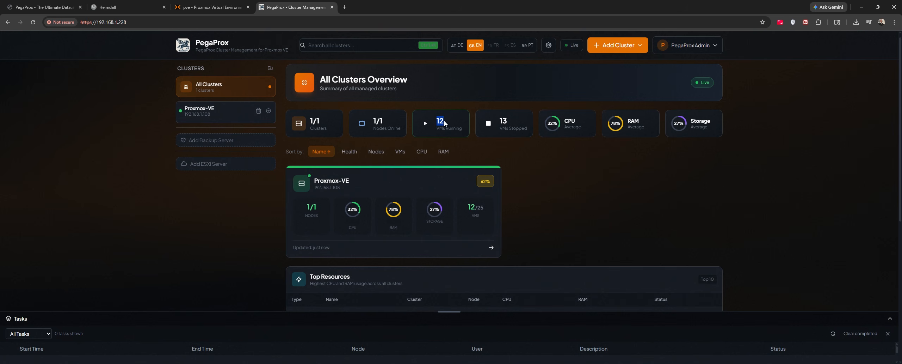
{"action": "left_click", "coordinate": [427, 185]}
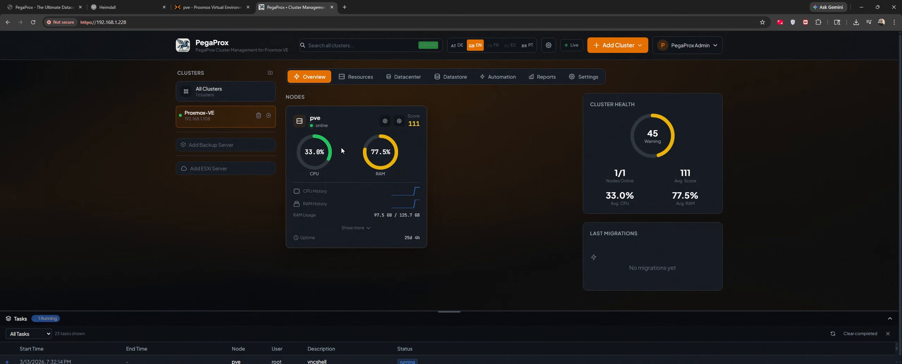
{"action": "left_click", "coordinate": [356, 78]}
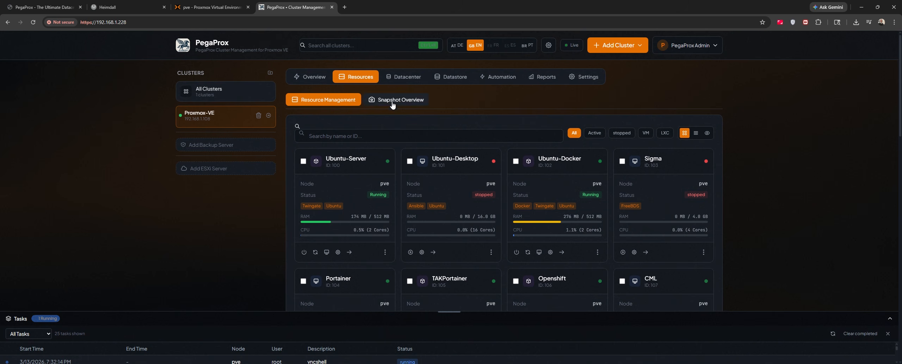
Filter the guest cards to Active only, leaving running guests like Ubuntu-Docker, Portainer, CML and Root-DC
{"action": "scroll", "coordinate": [447, 182], "scroll_direction": "down", "scroll_amount": 3}
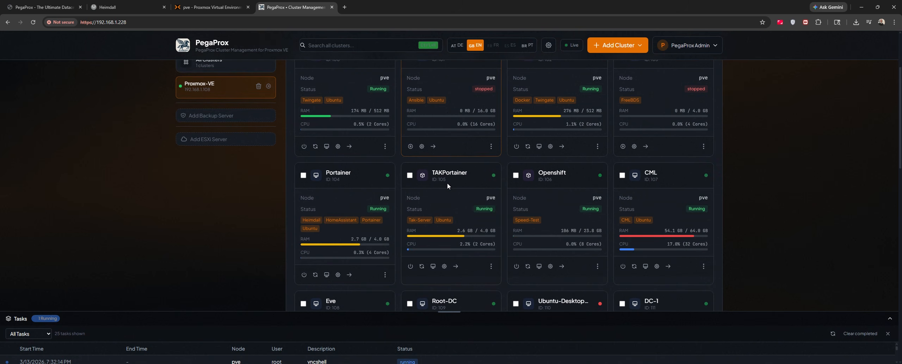
{"action": "scroll", "coordinate": [447, 183], "scroll_direction": "down", "scroll_amount": 3}
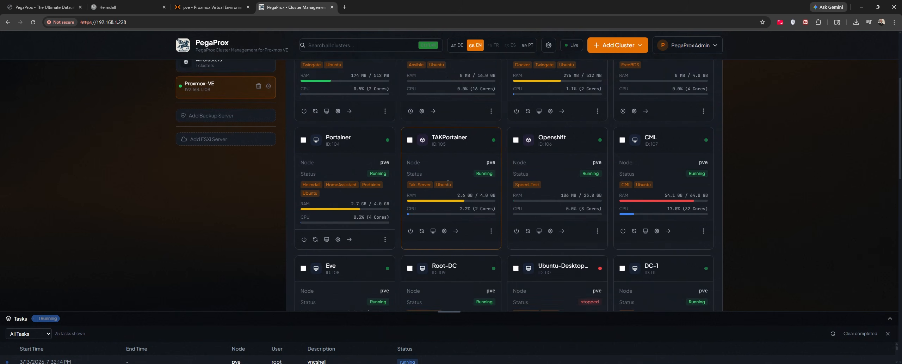
{"action": "scroll", "coordinate": [447, 183], "scroll_direction": "down", "scroll_amount": 10}
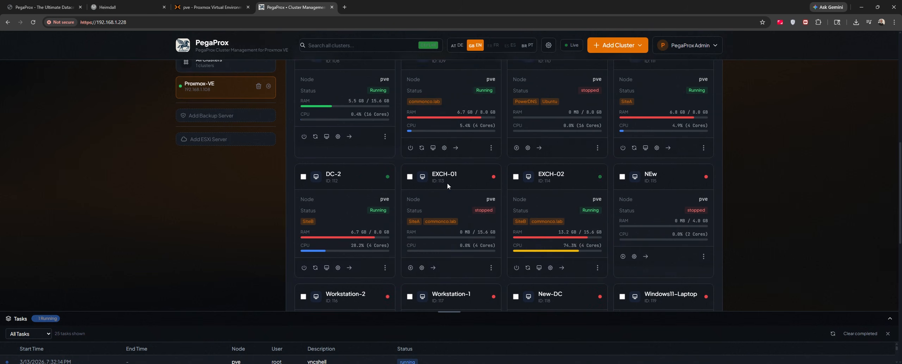
{"action": "scroll", "coordinate": [447, 186], "scroll_direction": "up", "scroll_amount": 15}
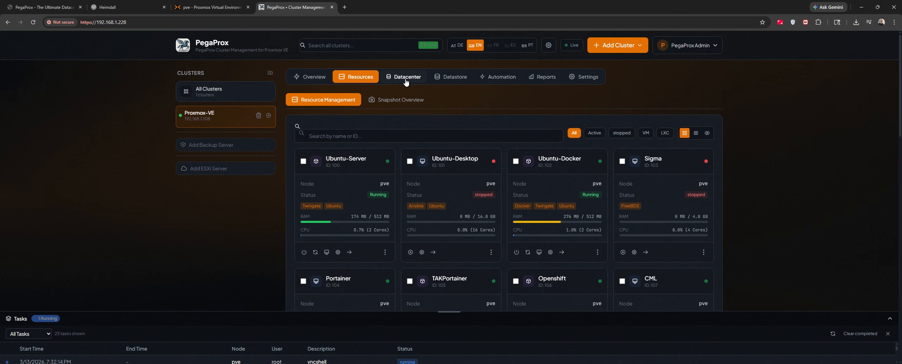
{"action": "left_click", "coordinate": [595, 132]}
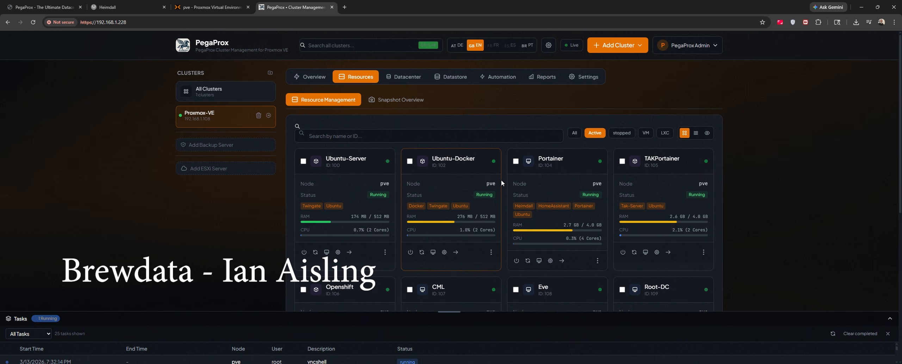
{"action": "scroll", "coordinate": [501, 182], "scroll_direction": "down", "scroll_amount": 3}
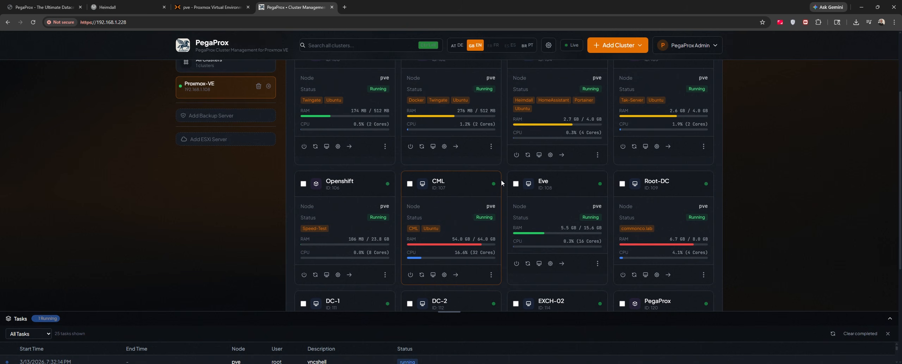
{"action": "scroll", "coordinate": [503, 182], "scroll_direction": "up", "scroll_amount": 3}
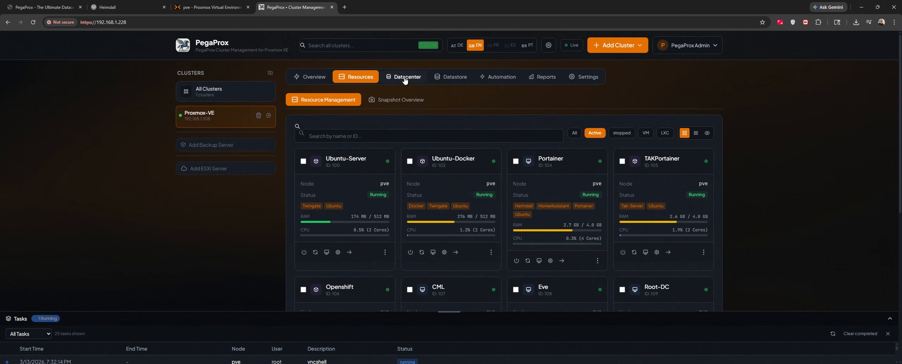
{"action": "left_click", "coordinate": [404, 77]}
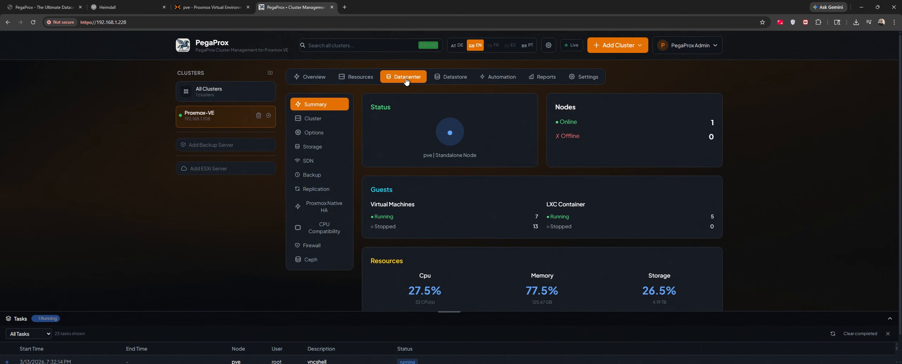
Review the datacenter's Cluster, Options, Storage, SDN, Backup, Replication and HA pages
{"action": "scroll", "coordinate": [443, 164], "scroll_direction": "down", "scroll_amount": 1}
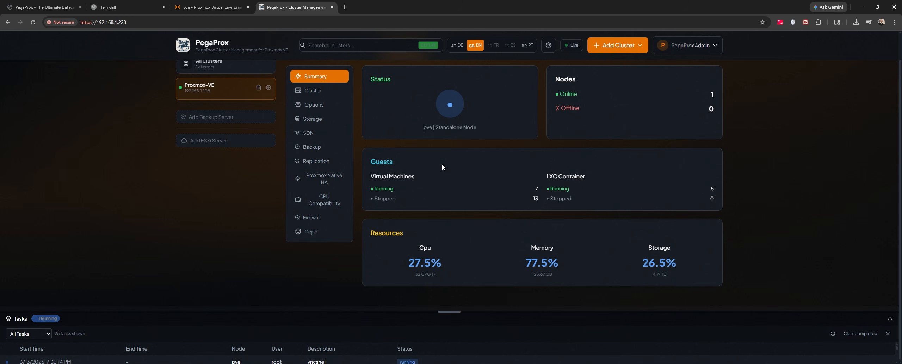
{"action": "scroll", "coordinate": [442, 167], "scroll_direction": "up", "scroll_amount": 1}
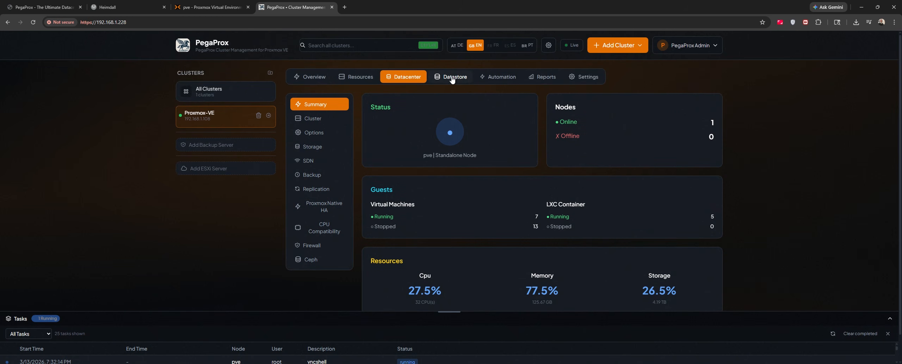
{"action": "left_click", "coordinate": [319, 120]}
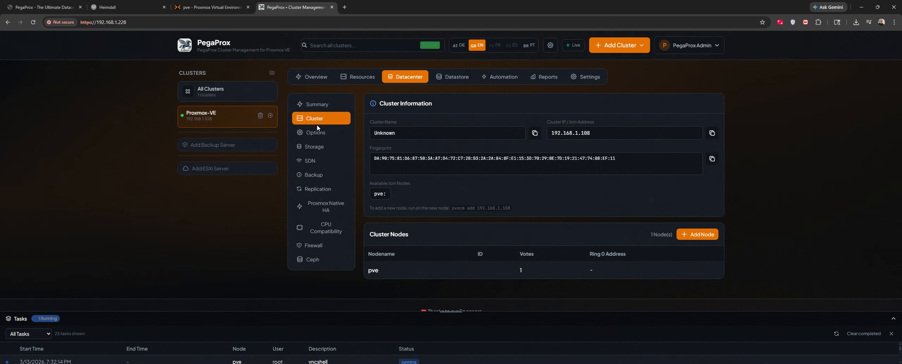
{"action": "left_click", "coordinate": [317, 133]}
{"action": "left_click", "coordinate": [316, 147]}
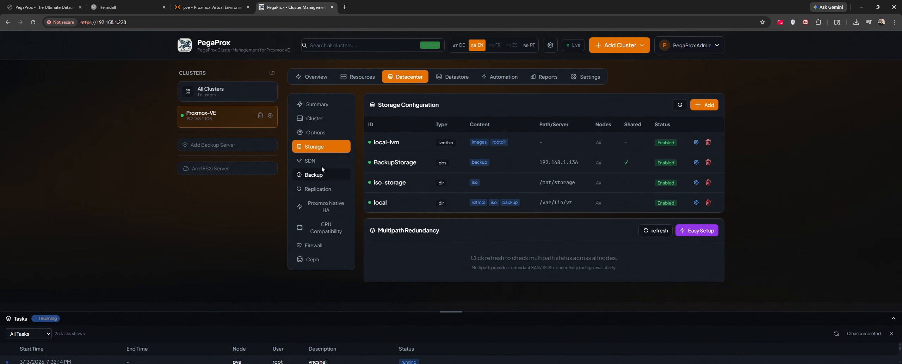
{"action": "left_click", "coordinate": [320, 162]}
{"action": "left_click", "coordinate": [316, 174]}
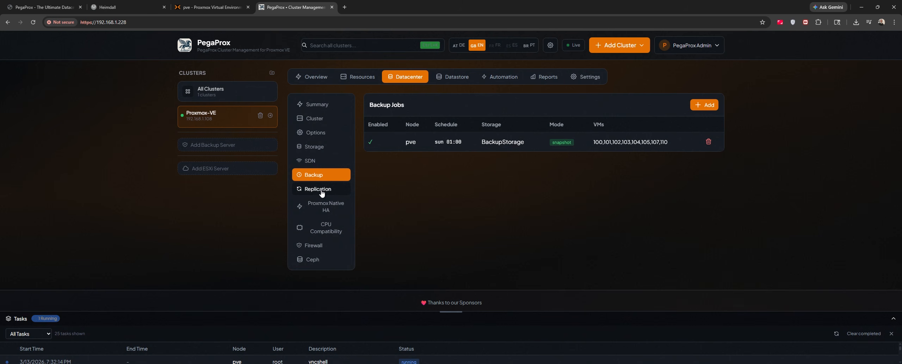
{"action": "left_click", "coordinate": [321, 190]}
{"action": "left_click", "coordinate": [325, 206]}
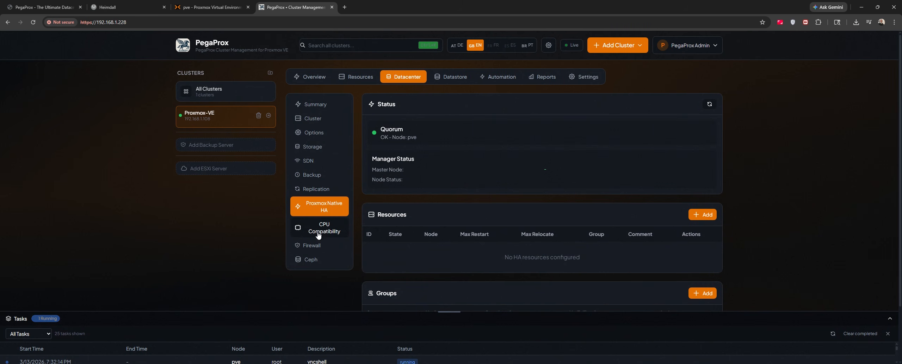
Check CPU Compatibility, Firewall and Ceph, then list the datastores: BackupStorage, iso-storage, local, local-lvm
{"action": "left_click", "coordinate": [325, 230]}
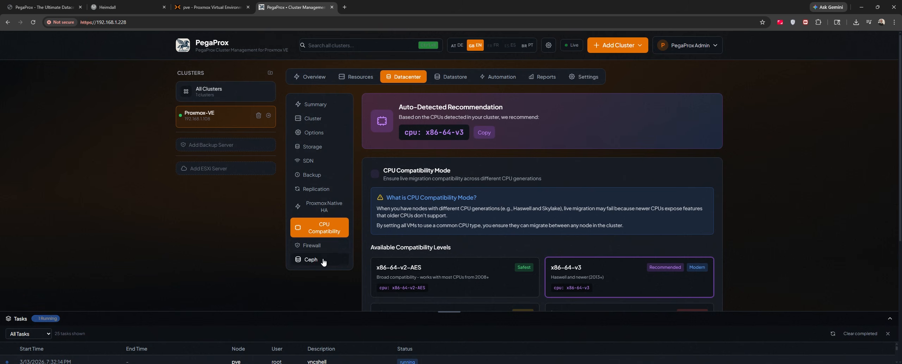
{"action": "left_click", "coordinate": [312, 245]}
{"action": "left_click", "coordinate": [315, 260]}
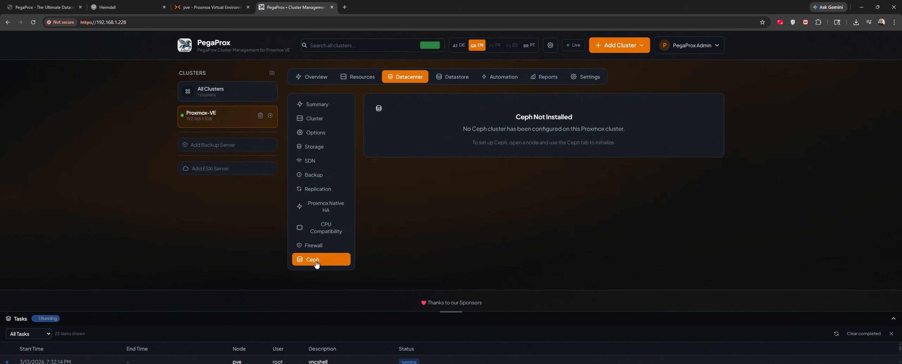
{"action": "left_click", "coordinate": [319, 105]}
{"action": "left_click", "coordinate": [449, 77]}
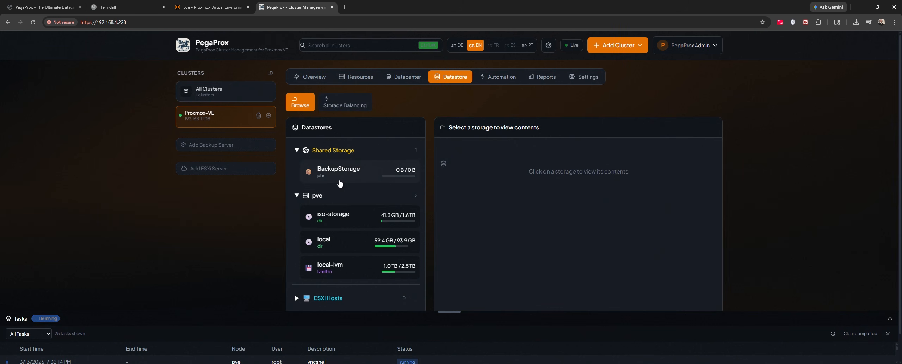
Browse the ISO files on local, then list the disk images on local-lvm
{"action": "scroll", "coordinate": [339, 183], "scroll_direction": "down", "scroll_amount": 1}
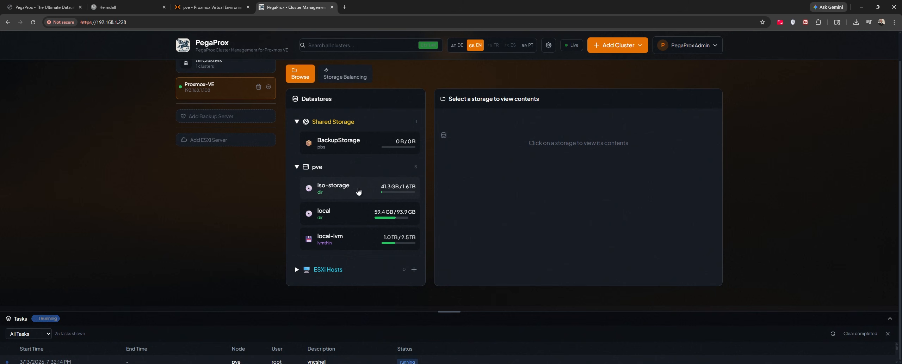
{"action": "left_click", "coordinate": [345, 216]}
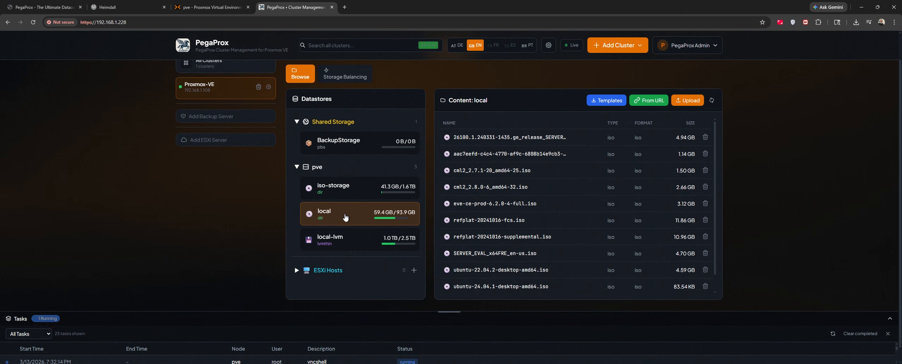
{"action": "scroll", "coordinate": [345, 217], "scroll_direction": "down", "scroll_amount": 1}
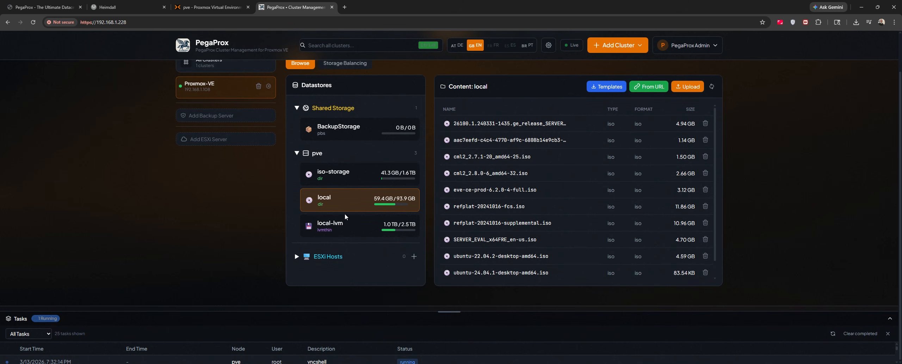
{"action": "left_click", "coordinate": [351, 232]}
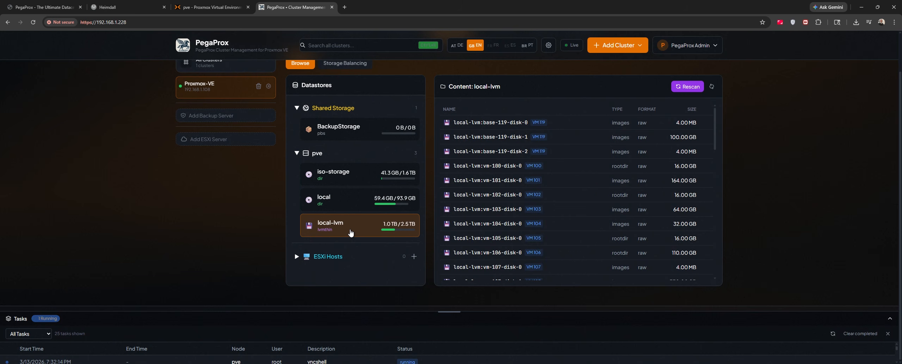
{"action": "scroll", "coordinate": [358, 208], "scroll_direction": "up", "scroll_amount": 3}
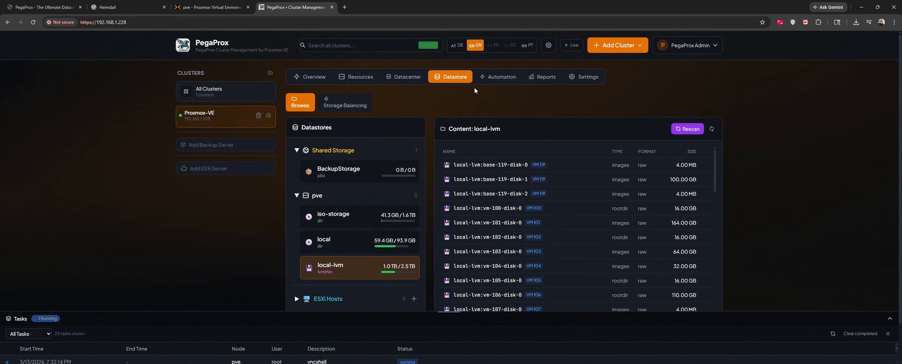
{"action": "left_click", "coordinate": [540, 77]}
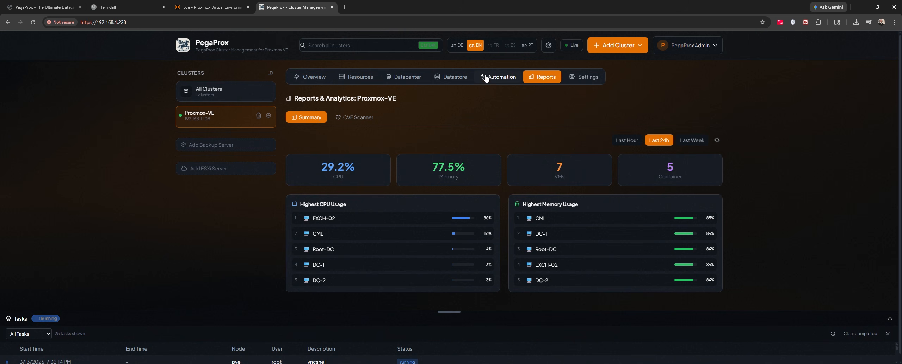
Filter the guest list by "exch" and open EXCH-02's settings, closing them without saving
{"action": "left_click", "coordinate": [359, 79]}
{"action": "left_click", "coordinate": [367, 136]}
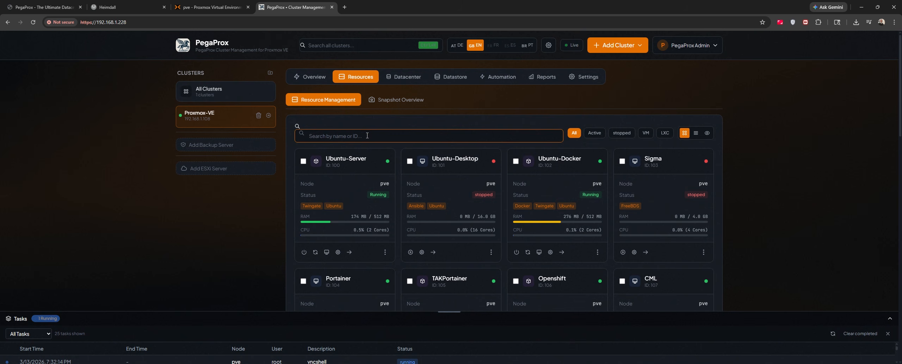
{"action": "type", "text": "exch"}
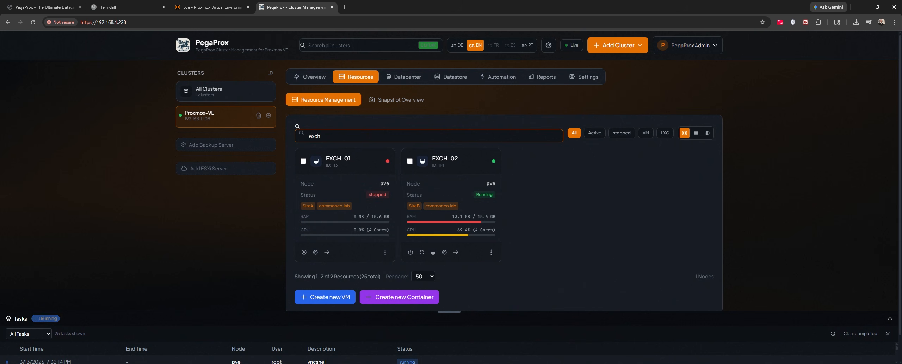
{"action": "left_click", "coordinate": [468, 168]}
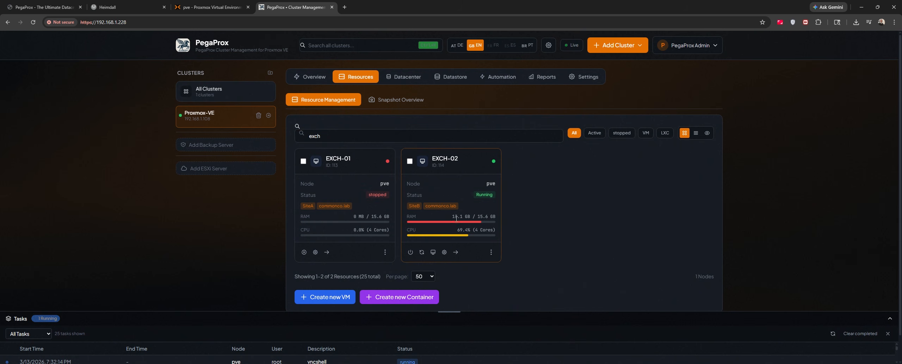
{"action": "left_click", "coordinate": [444, 252]}
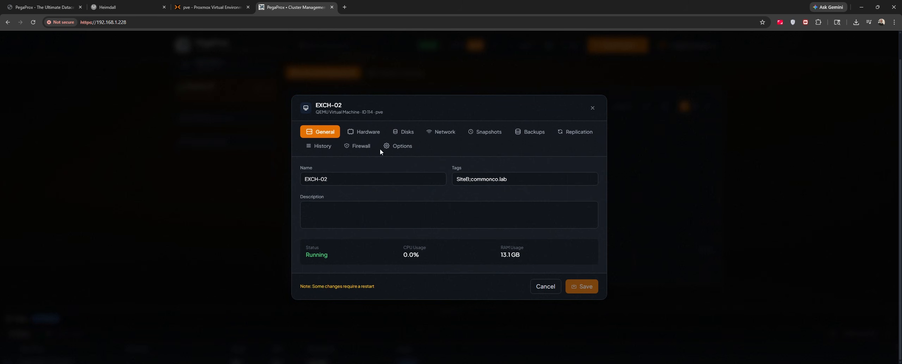
{"action": "left_click", "coordinate": [545, 285]}
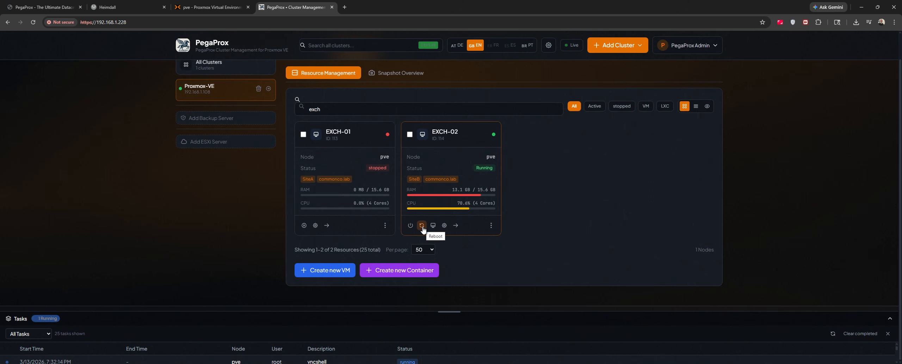
Issue a shutdown on EXCH-02, select it, and open its console from More Actions
{"action": "left_click", "coordinate": [410, 226]}
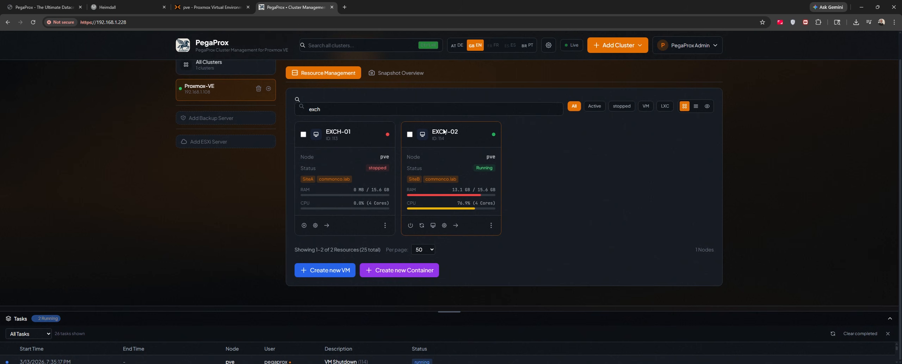
{"action": "left_click", "coordinate": [410, 134]}
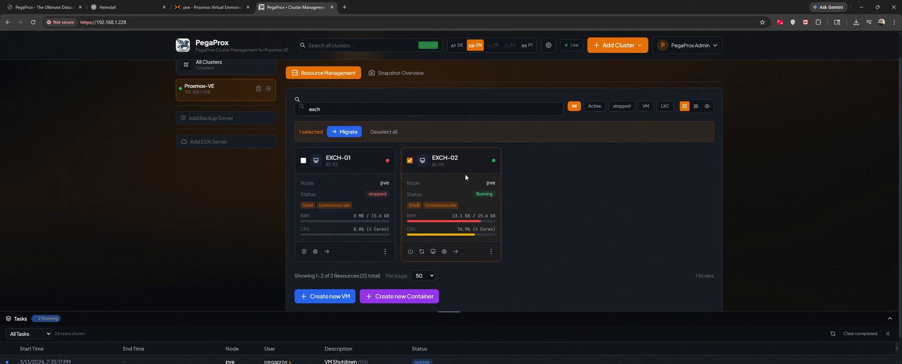
{"action": "left_click", "coordinate": [491, 252]}
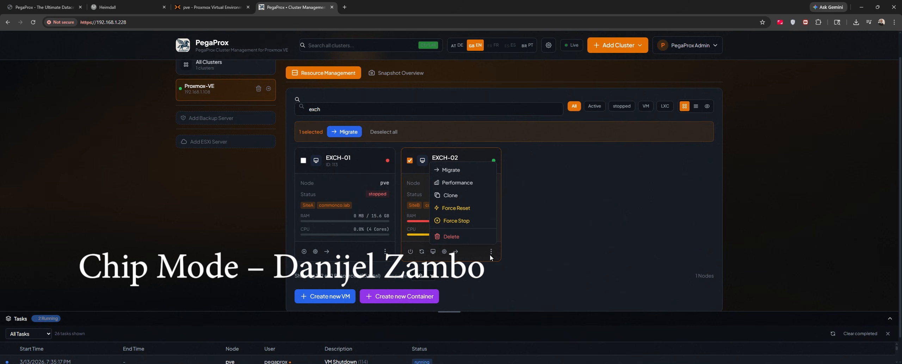
{"action": "left_click", "coordinate": [432, 252]}
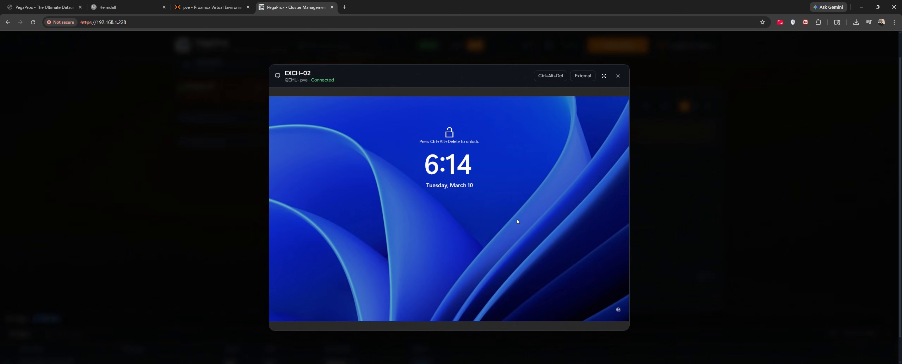
Send Ctrl+Alt+Del to EXCH-02, dismiss the ServerManager error, and close the console
{"action": "left_click", "coordinate": [550, 76]}
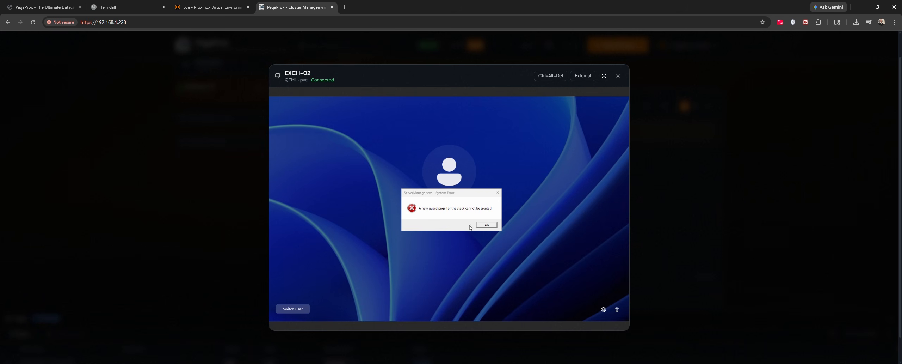
{"action": "left_click", "coordinate": [488, 225]}
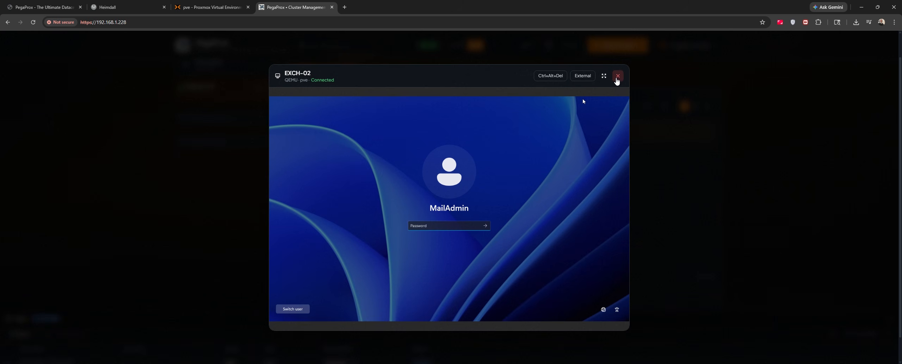
{"action": "left_click", "coordinate": [618, 76]}
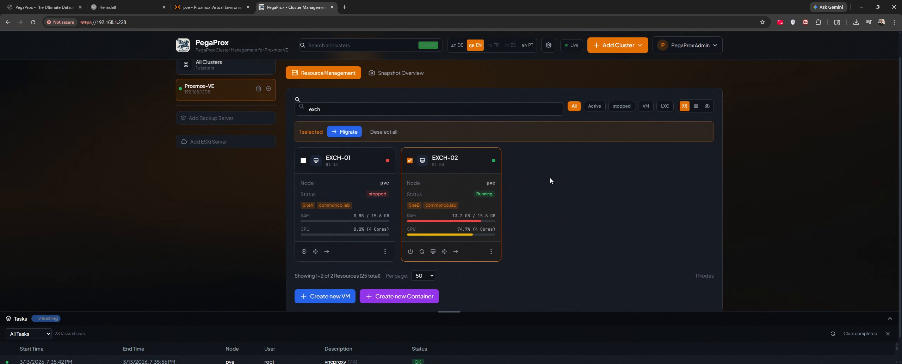
Sort All Clusters by VMs, review Top Resources, and open Proxmox-VE showing pve at 33.0% CPU, 77.5% RAM
{"action": "scroll", "coordinate": [550, 177], "scroll_direction": "up", "scroll_amount": 1}
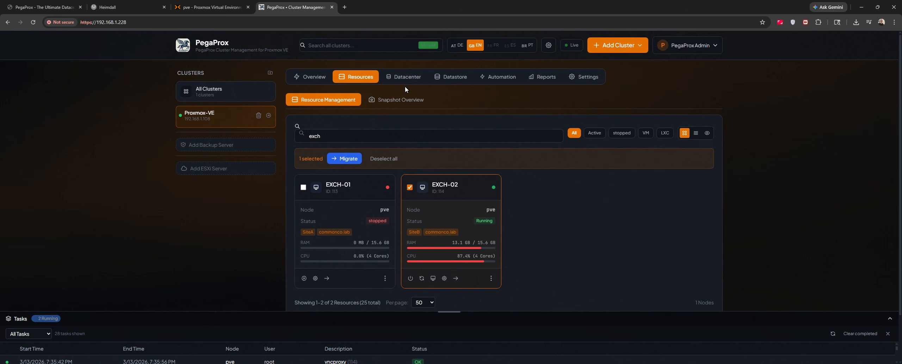
{"action": "left_click", "coordinate": [315, 77]}
{"action": "left_click", "coordinate": [225, 92]}
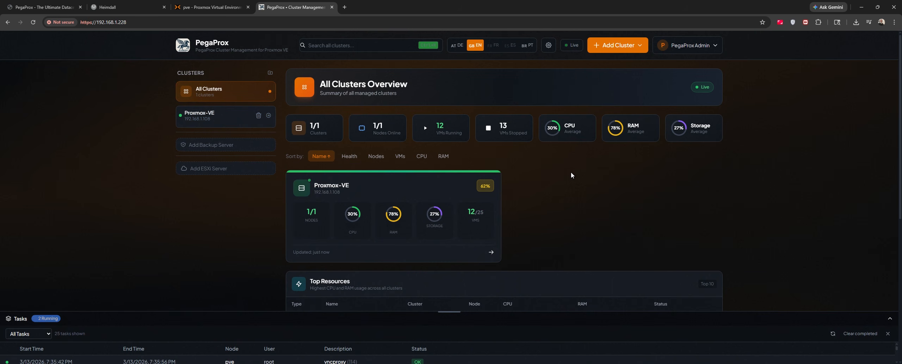
{"action": "left_click", "coordinate": [401, 158]}
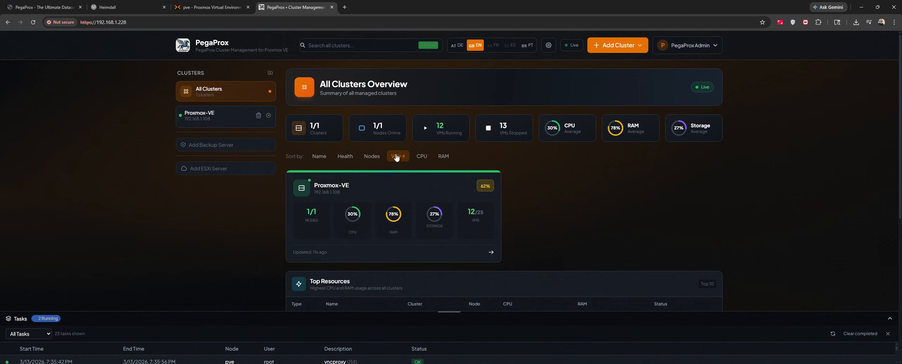
{"action": "scroll", "coordinate": [556, 193], "scroll_direction": "down", "scroll_amount": 3}
{"action": "scroll", "coordinate": [556, 193], "scroll_direction": "down", "scroll_amount": 2}
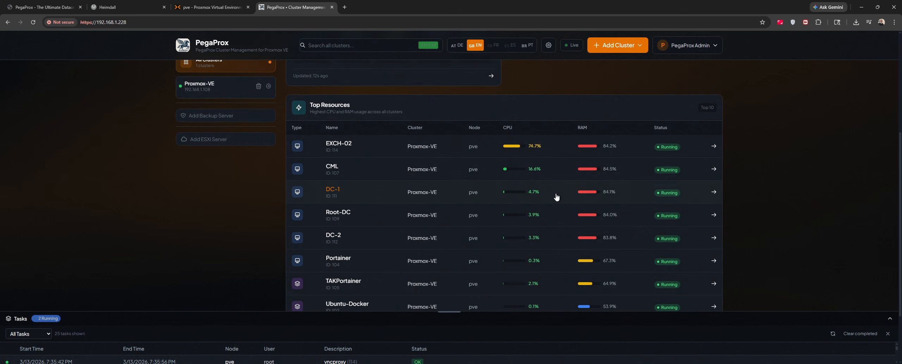
{"action": "scroll", "coordinate": [556, 196], "scroll_direction": "up", "scroll_amount": 2}
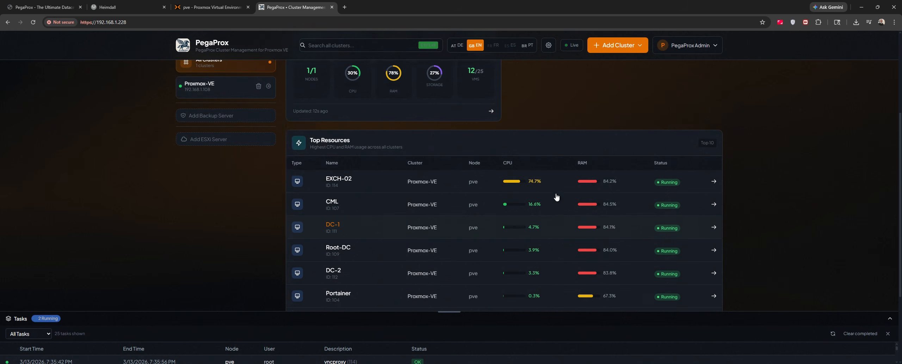
{"action": "scroll", "coordinate": [556, 196], "scroll_direction": "up", "scroll_amount": 3}
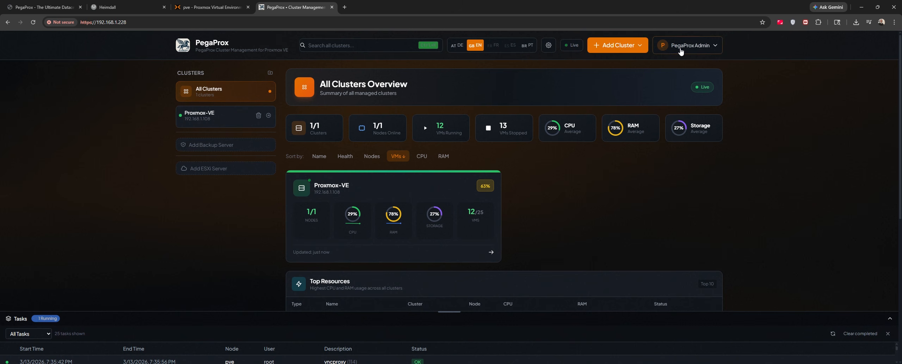
{"action": "scroll", "coordinate": [613, 193], "scroll_direction": "down", "scroll_amount": 2}
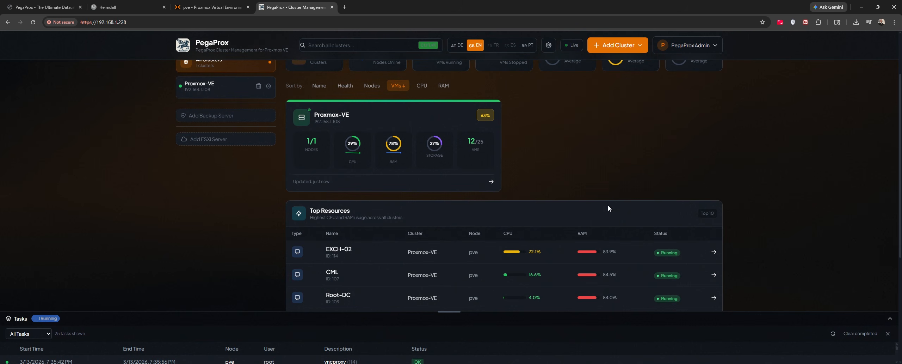
{"action": "left_click", "coordinate": [593, 252]}
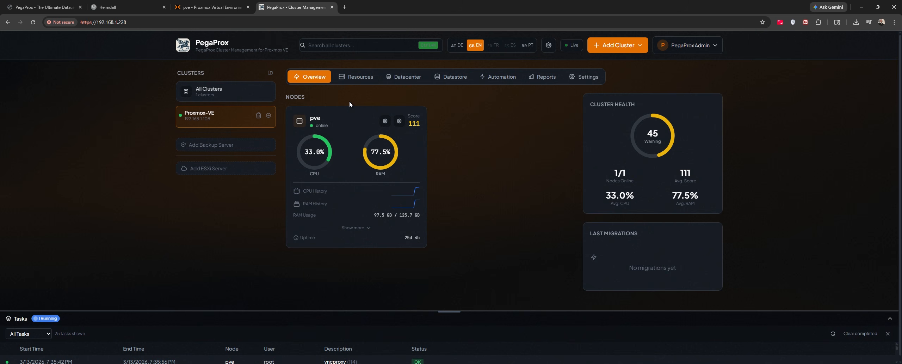
Expand pve's disk and network details and view balancing settings: 20% threshold, 300s interval
{"action": "left_click", "coordinate": [355, 228]}
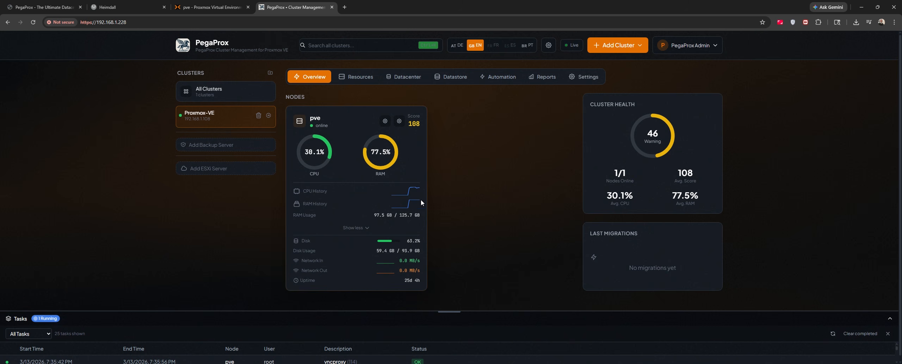
{"action": "left_click", "coordinate": [587, 76]}
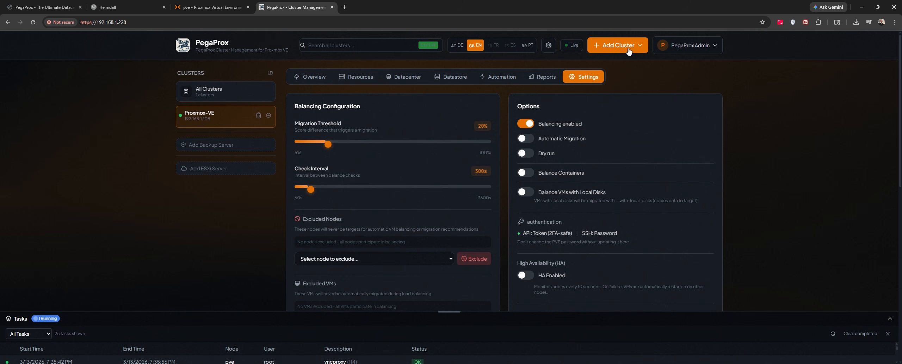
{"action": "left_click", "coordinate": [679, 49]}
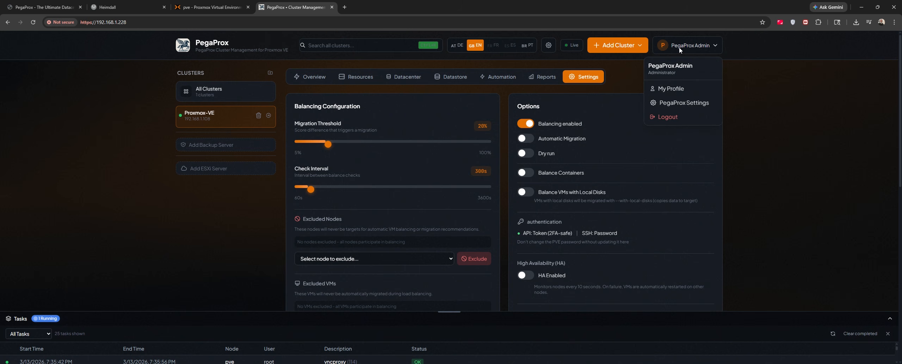
{"action": "left_click", "coordinate": [680, 49]}
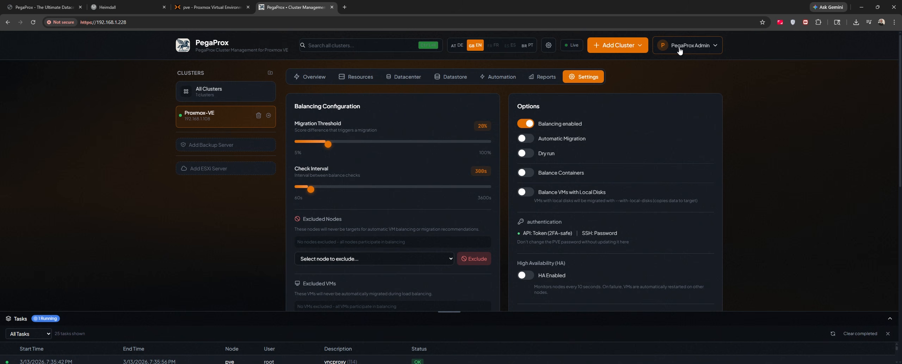
{"action": "left_click", "coordinate": [104, 22]}
{"action": "right_click", "coordinate": [105, 22]}
{"action": "left_click", "coordinate": [129, 91]}
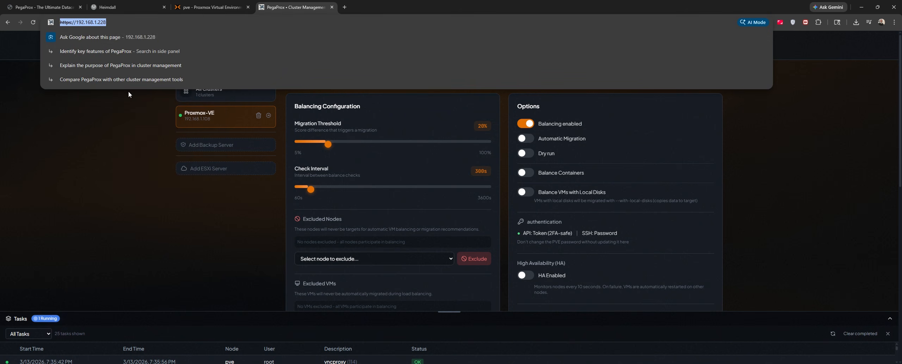
Give Heimdall's PegaProx app the fetched pegasus icon and save
{"action": "key", "text": "ctrl+2"}
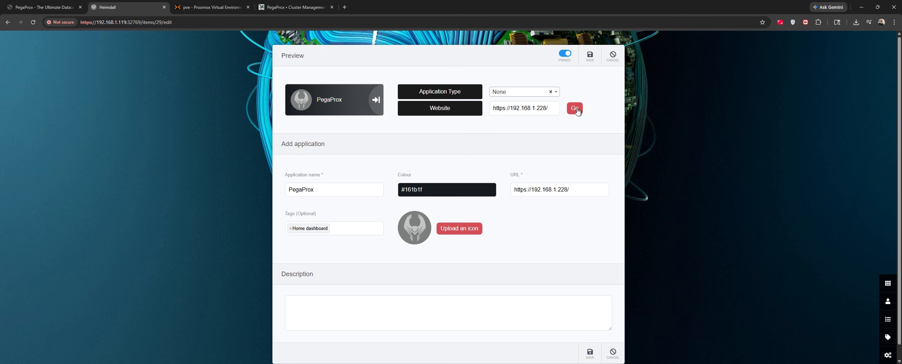
{"action": "left_click", "coordinate": [577, 111]}
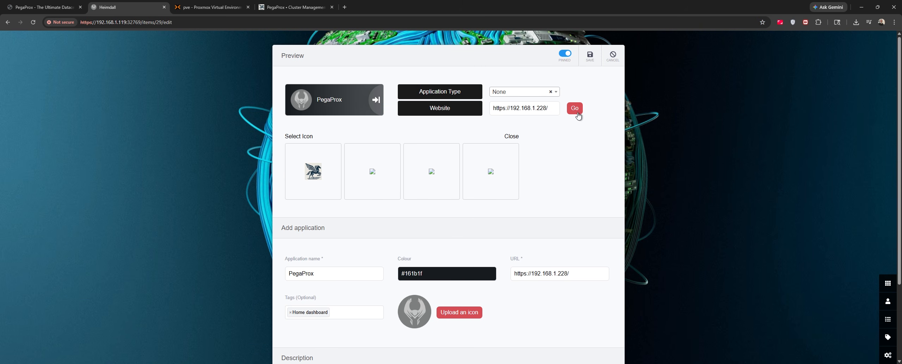
{"action": "left_click", "coordinate": [313, 172]}
{"action": "scroll", "coordinate": [533, 250], "scroll_direction": "down", "scroll_amount": 3}
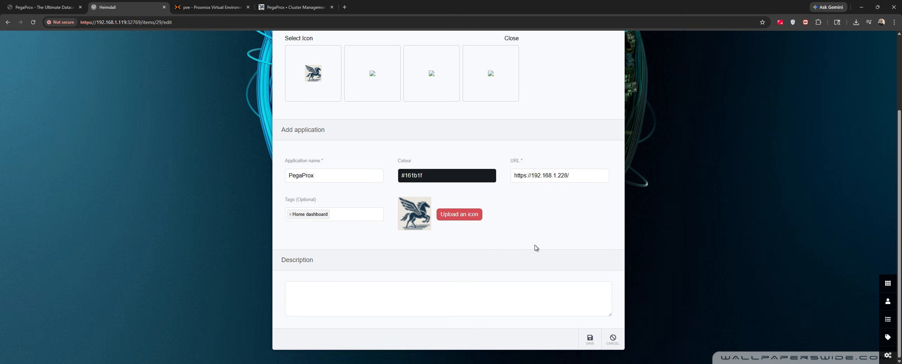
{"action": "left_click", "coordinate": [591, 340]}
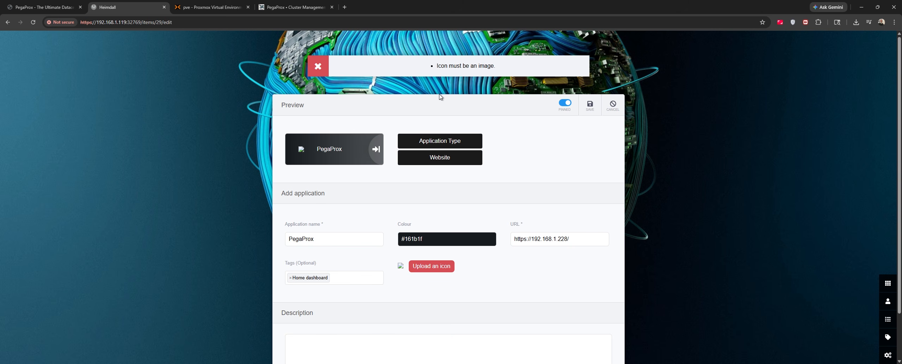
Test the PegaProx link, then cancel the edit back to the application list
{"action": "left_click", "coordinate": [340, 147]}
{"action": "key", "text": "ctrl+shift+Tab"}
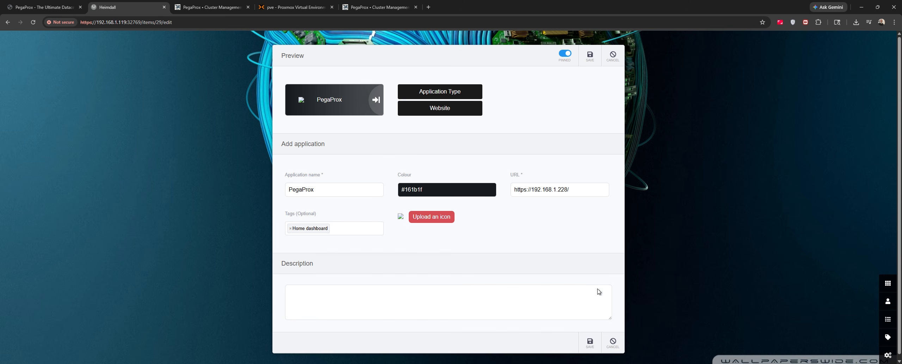
{"action": "left_click", "coordinate": [612, 343]}
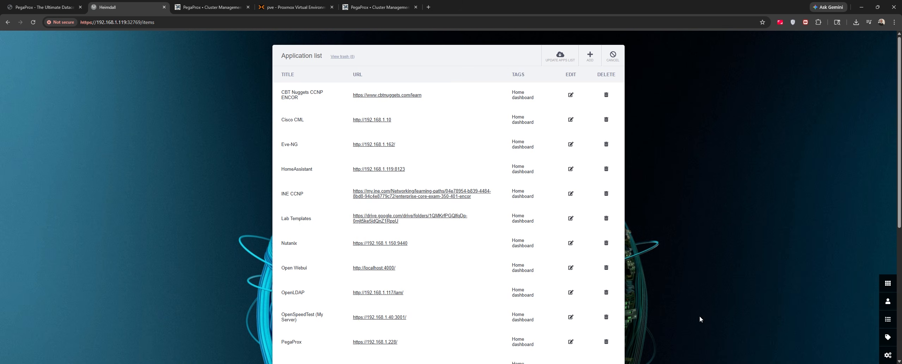
Launch PegaProx from its Heimdall tile, then open Cisco Modeling Labs at 192.168.1.10 from the Cisco CML tile
{"action": "left_click", "coordinate": [888, 283]}
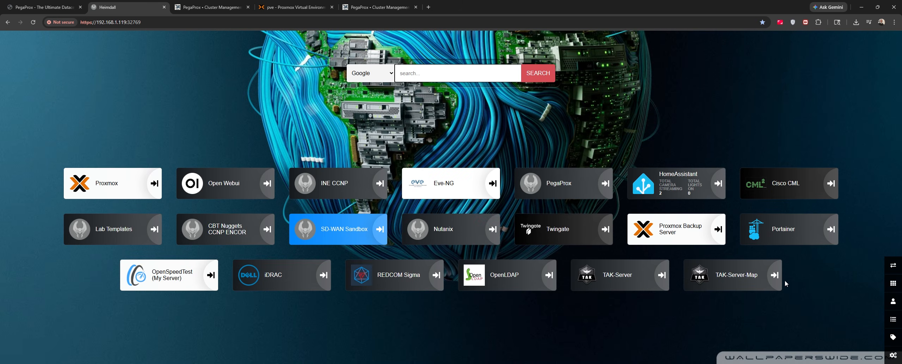
{"action": "left_click", "coordinate": [556, 184]}
{"action": "left_click", "coordinate": [128, 10]}
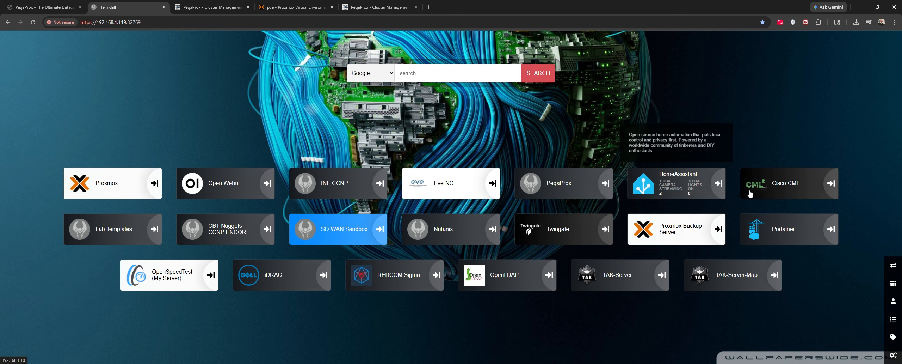
{"action": "left_click", "coordinate": [779, 187]}
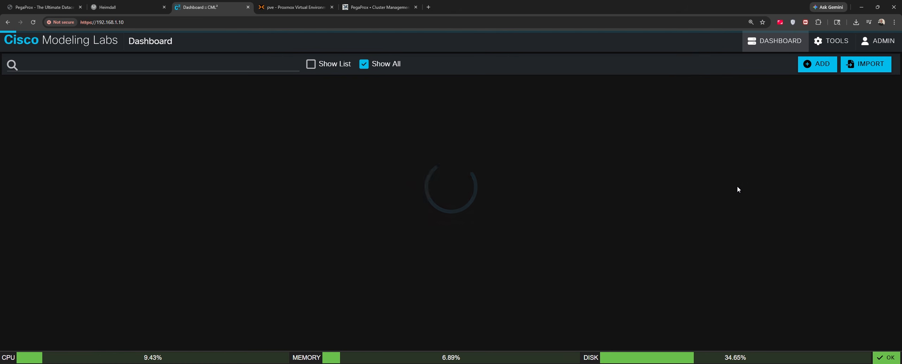